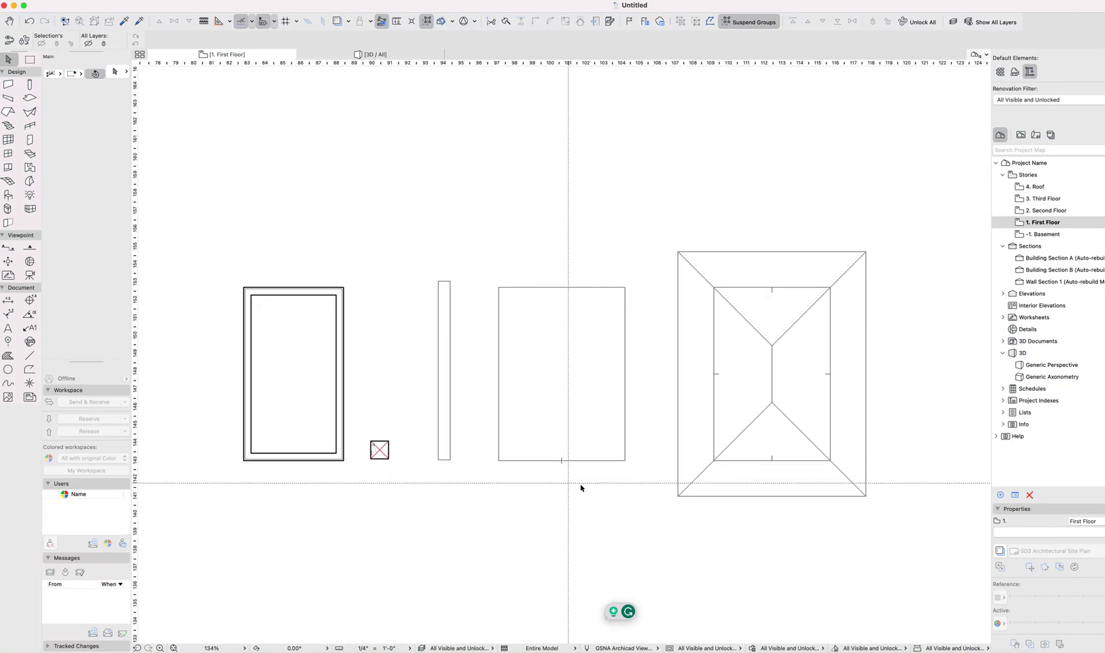
Step: Select the left rectangle's bottom wall after trying the middle slab and the right roof
{"action": "left_click", "coordinate": [288, 458]}
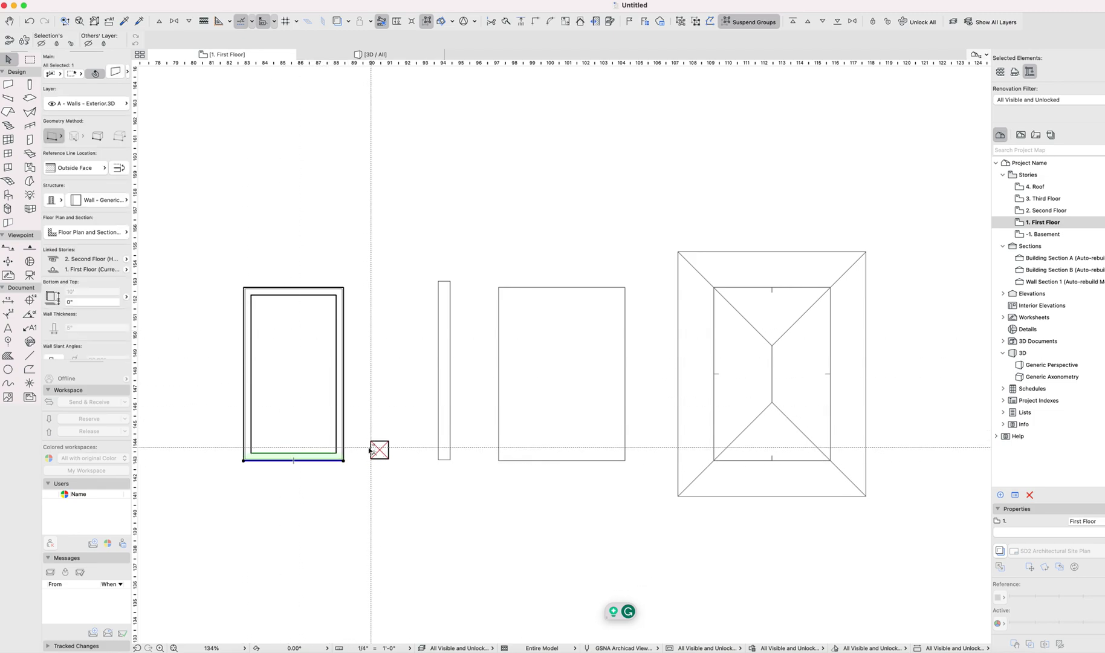
{"action": "left_click", "coordinate": [570, 429]}
{"action": "left_click", "coordinate": [767, 438]}
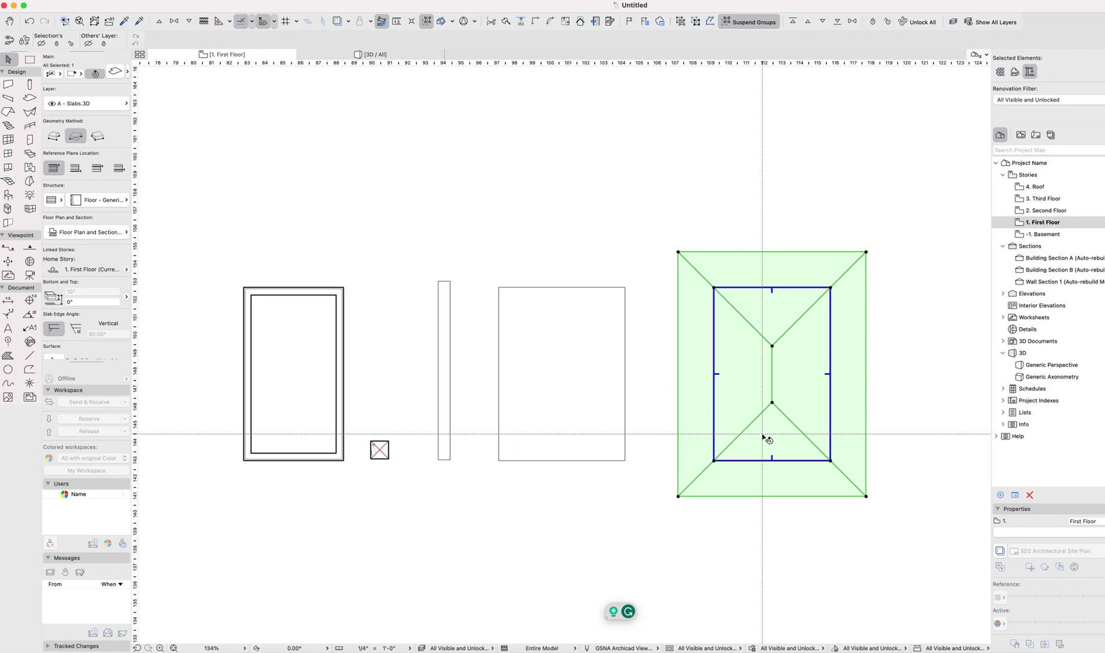
{"action": "left_click", "coordinate": [305, 460]}
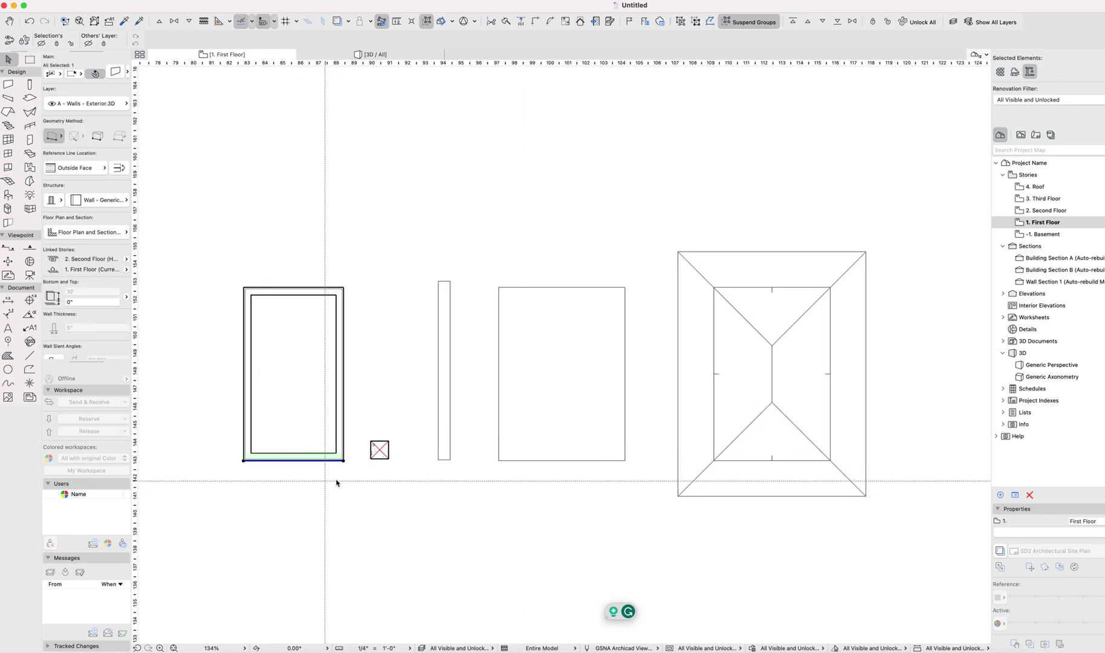
Step: Open the wall's settings and review the Show on Stories and Floor Plan Display choices
{"action": "key", "text": "super+t"}
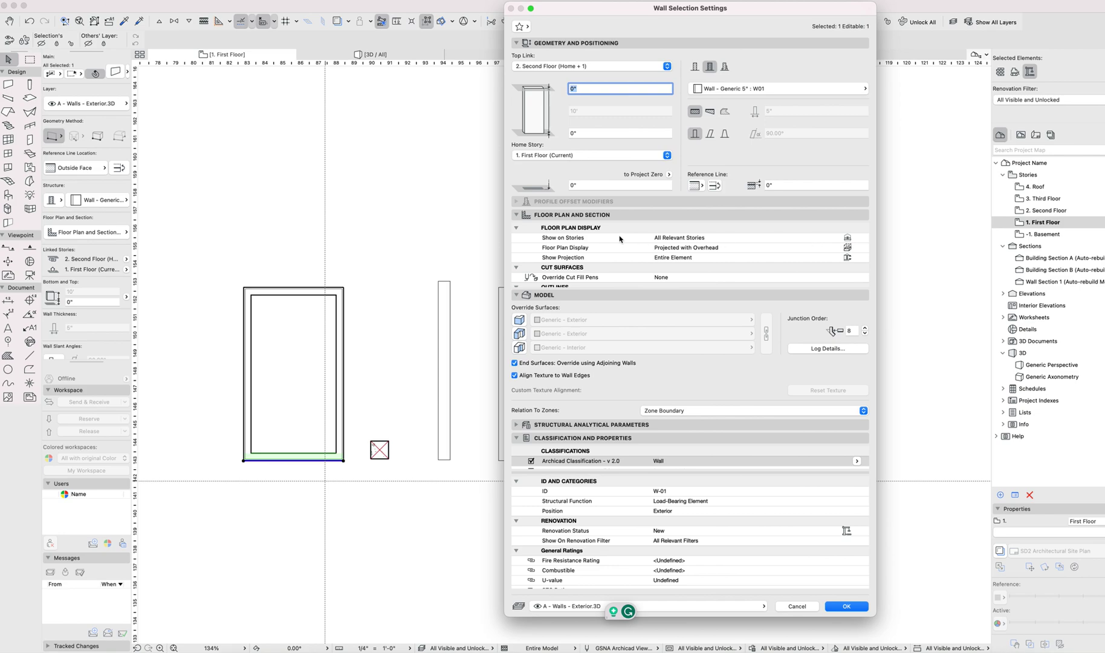
{"action": "left_click", "coordinate": [617, 239]}
{"action": "left_click", "coordinate": [857, 237]}
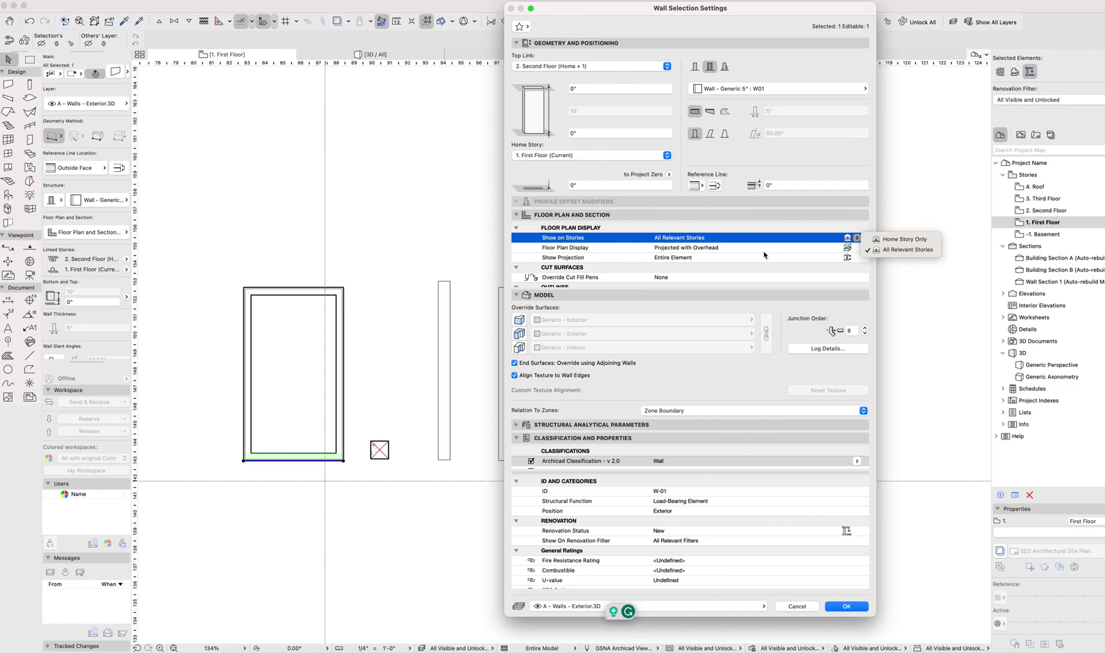
{"action": "left_click", "coordinate": [899, 249]}
{"action": "left_click", "coordinate": [860, 250]}
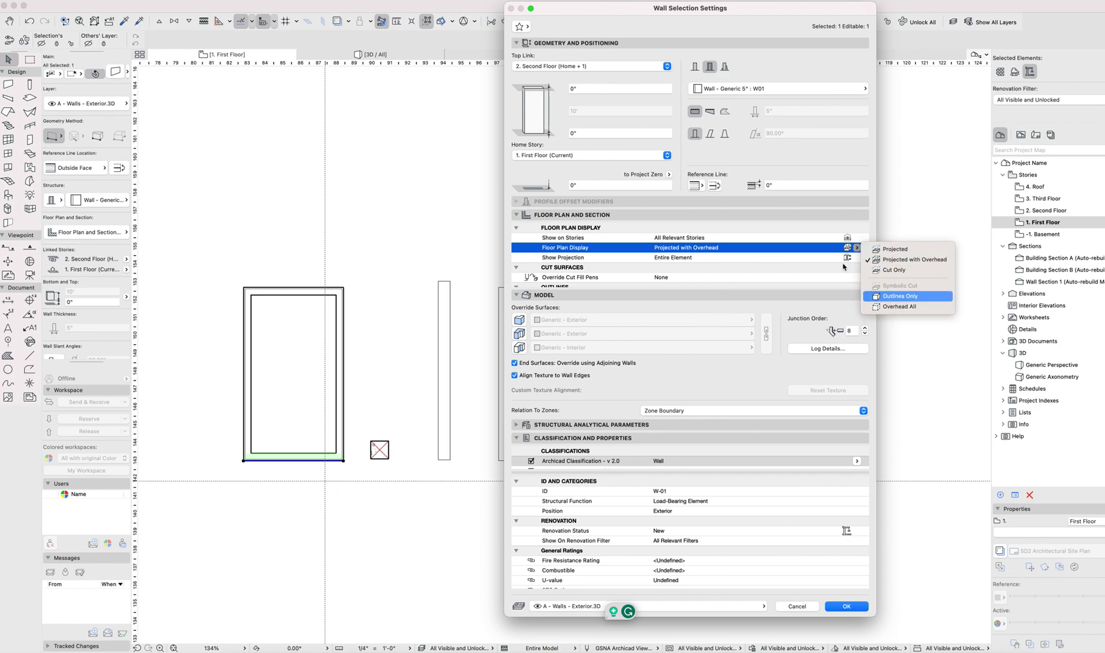
{"action": "left_click", "coordinate": [694, 244]}
{"action": "left_click", "coordinate": [708, 238]}
Step: Show the wall on All Relevant Stories, keeping Projected with Overhead display
{"action": "left_click", "coordinate": [854, 248]}
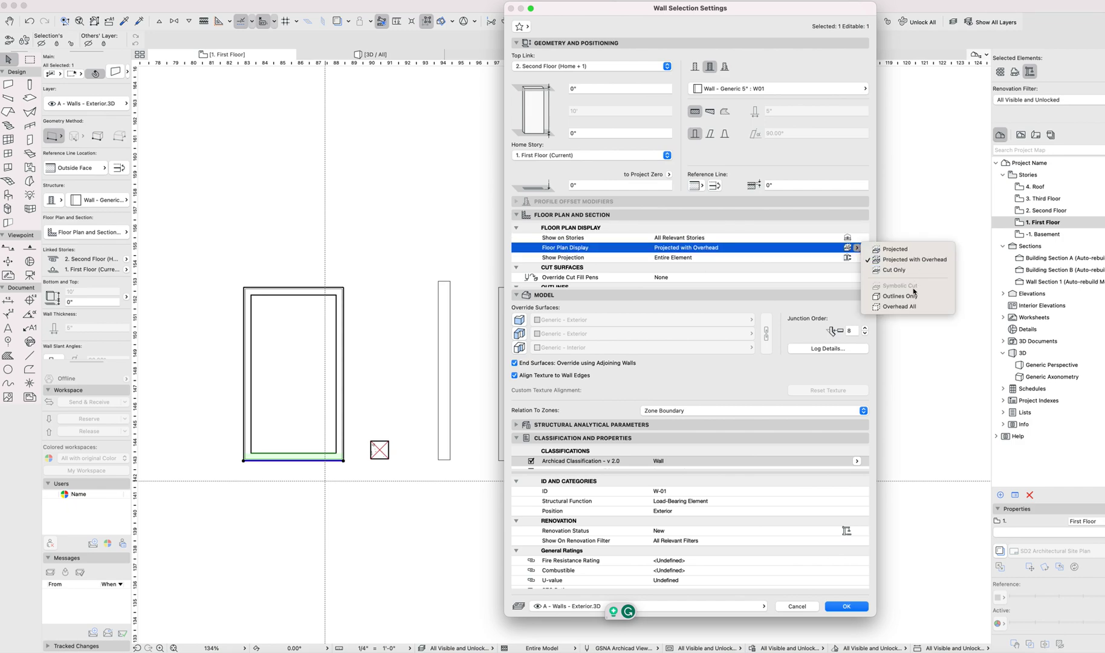
{"action": "left_click", "coordinate": [842, 246]}
{"action": "left_click", "coordinate": [889, 241]}
{"action": "left_click", "coordinate": [854, 248]}
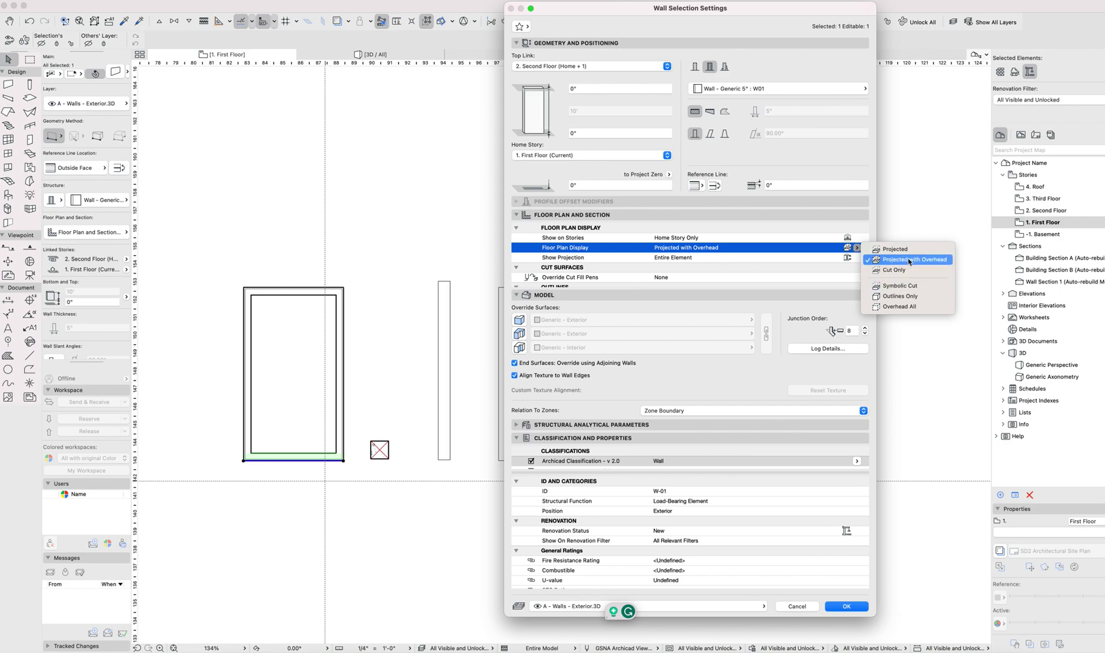
{"action": "left_click", "coordinate": [810, 241]}
{"action": "left_click", "coordinate": [855, 238]}
{"action": "left_click", "coordinate": [884, 251]}
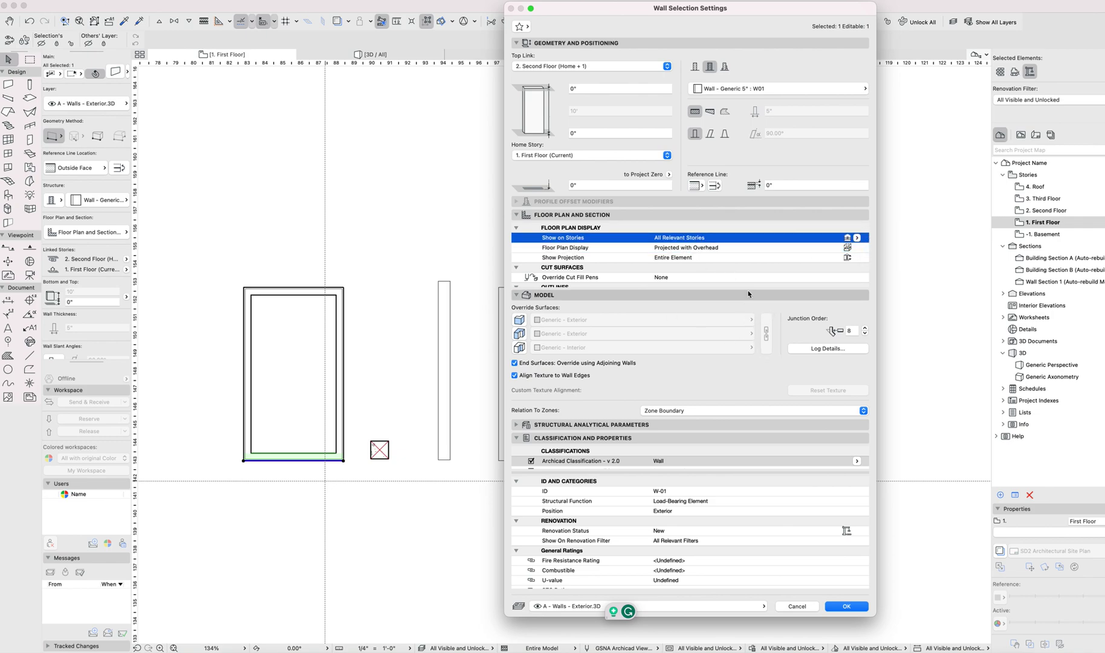
Step: Confirm the wall settings, select then deselect everything on the basement, and return to 1. First Floor
{"action": "key", "text": "Return"}
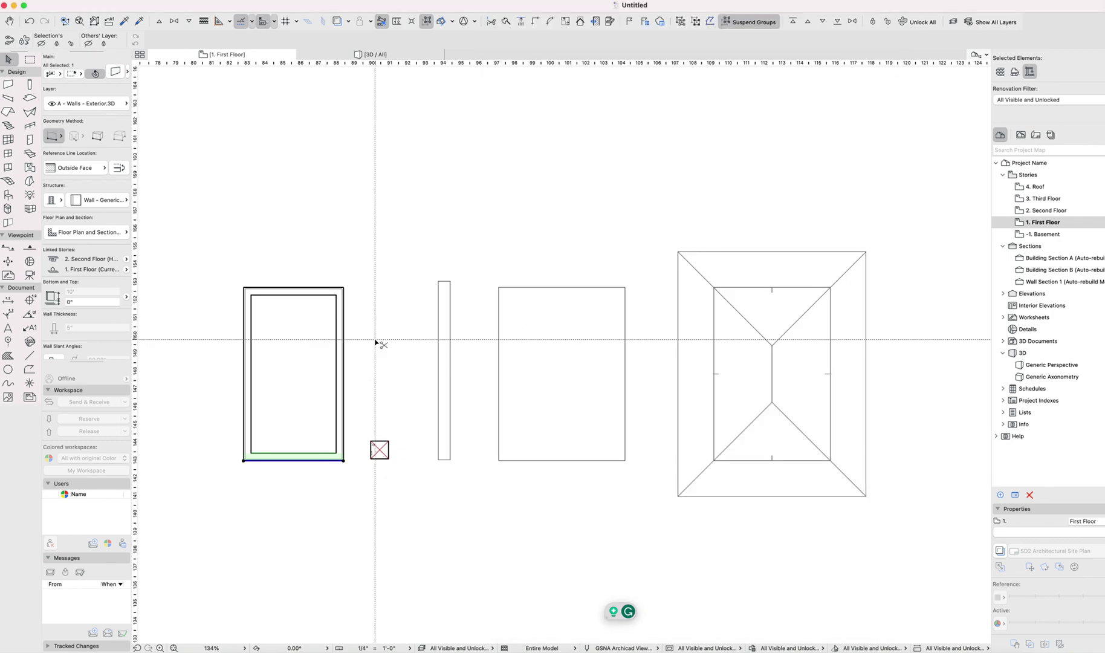
{"action": "key", "text": "ctrl+Down"}
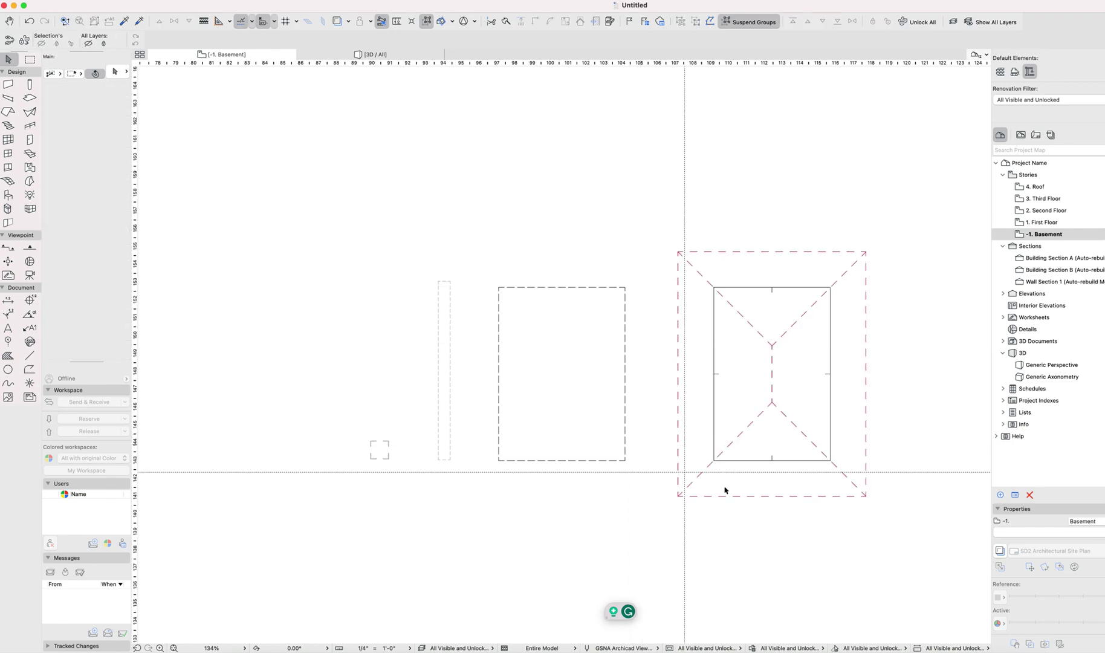
{"action": "mouse_move", "coordinate": [757, 520]}
{"action": "left_mouse_down"}
{"action": "mouse_move", "coordinate": [255, 320]}
{"action": "mouse_move", "coordinate": [380, 230]}
{"action": "left_mouse_up"}
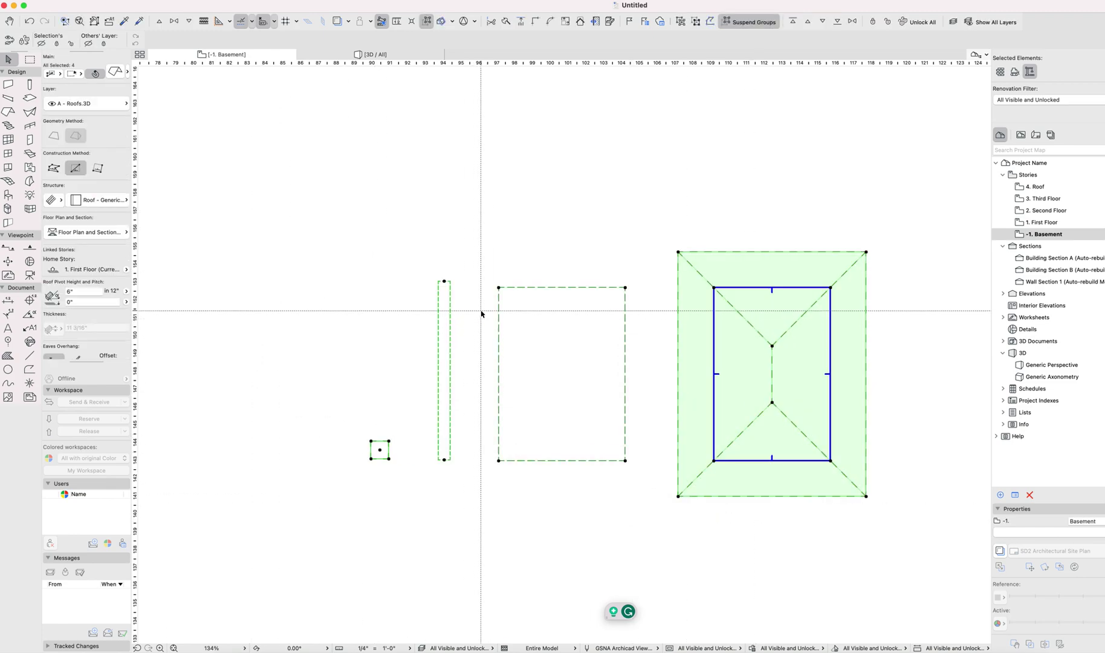
{"action": "key", "text": "Escape"}
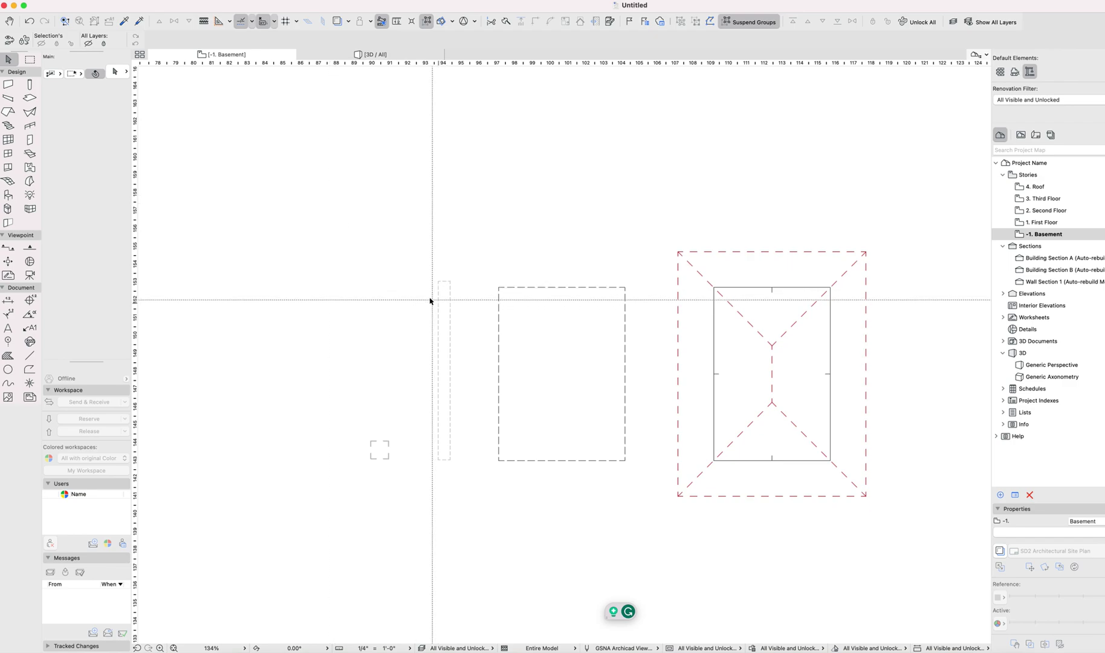
{"action": "key", "text": "ctrl+Up"}
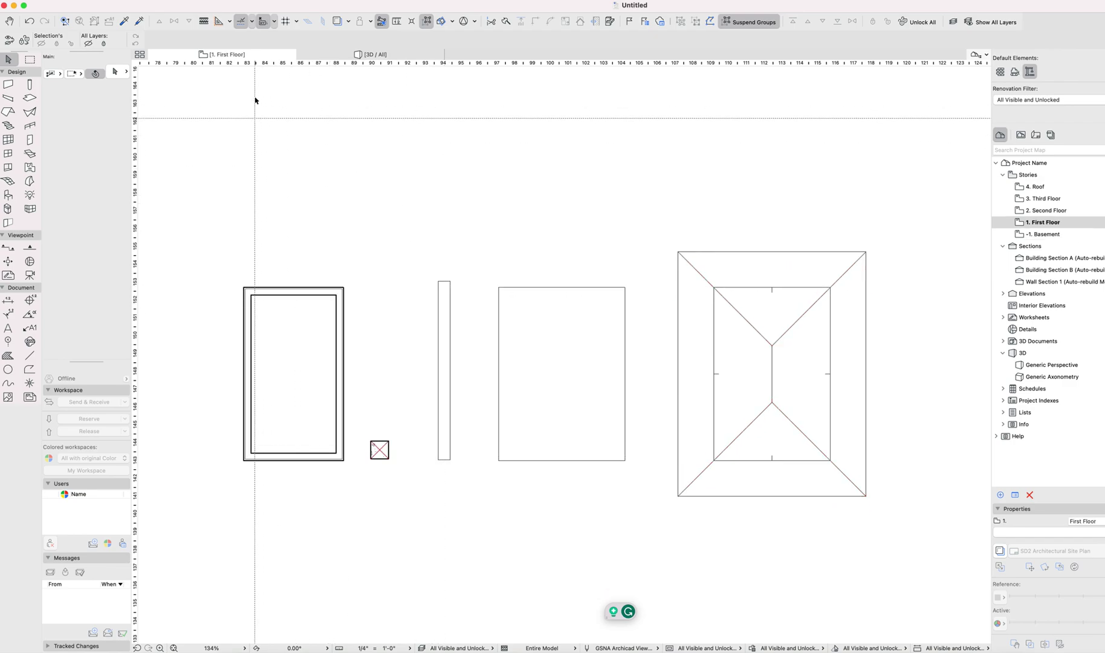
{"action": "left_click", "coordinate": [618, 404]}
{"action": "double_click", "coordinate": [618, 404]}
{"action": "key", "text": "Escape"}
{"action": "key", "text": "Escape"}
{"action": "left_click", "coordinate": [793, 427]}
{"action": "double_click", "coordinate": [827, 413]}
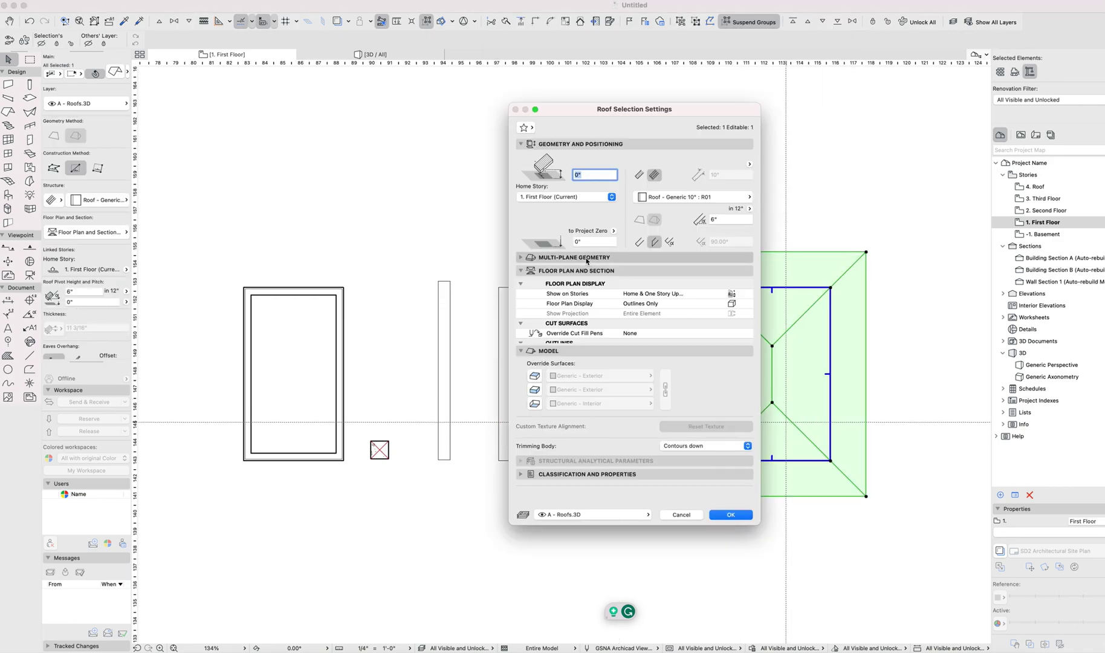
{"action": "key", "text": "Escape"}
{"action": "left_click", "coordinate": [445, 384]}
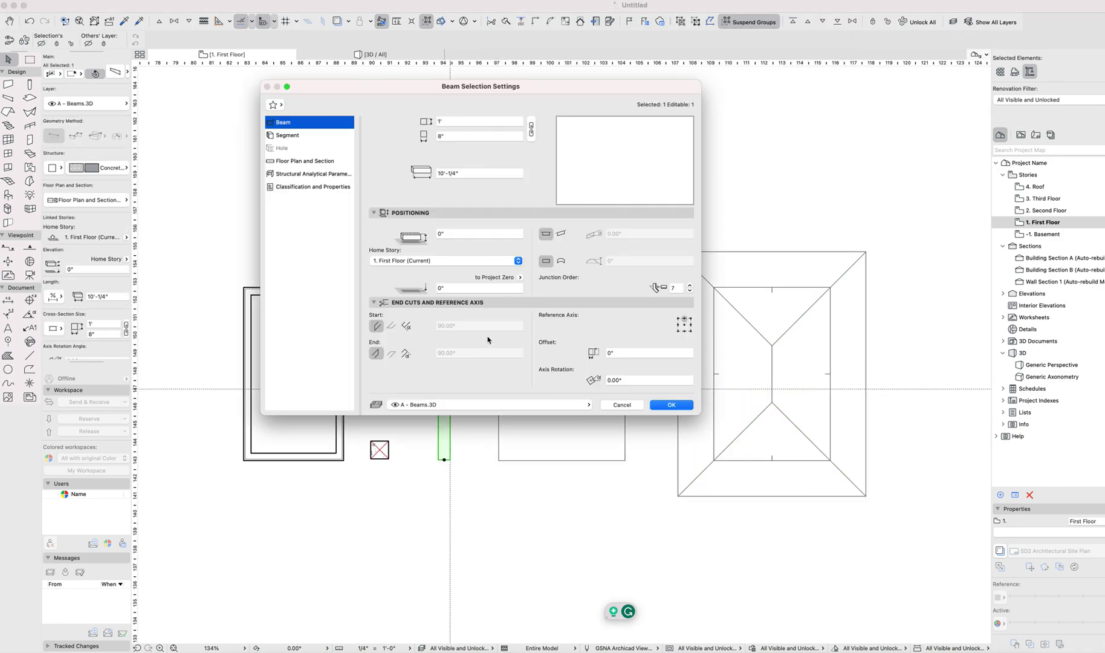
{"action": "double_click", "coordinate": [451, 388]}
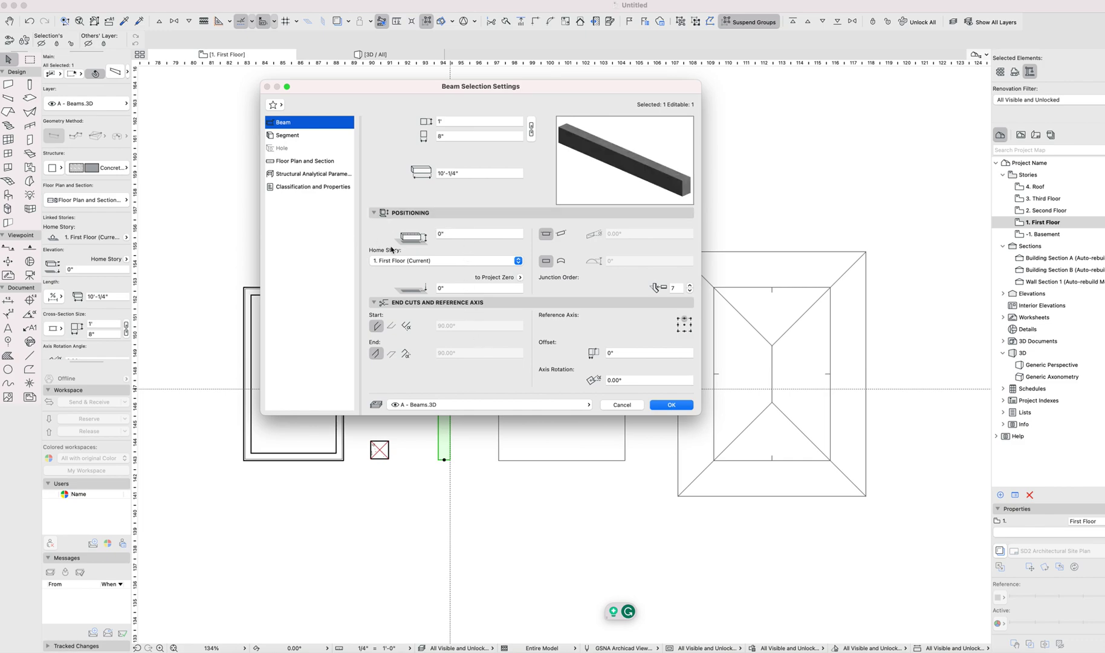
{"action": "key", "text": "Escape"}
{"action": "left_click", "coordinate": [360, 448]}
{"action": "left_click", "coordinate": [330, 447]}
{"action": "double_click", "coordinate": [330, 447]}
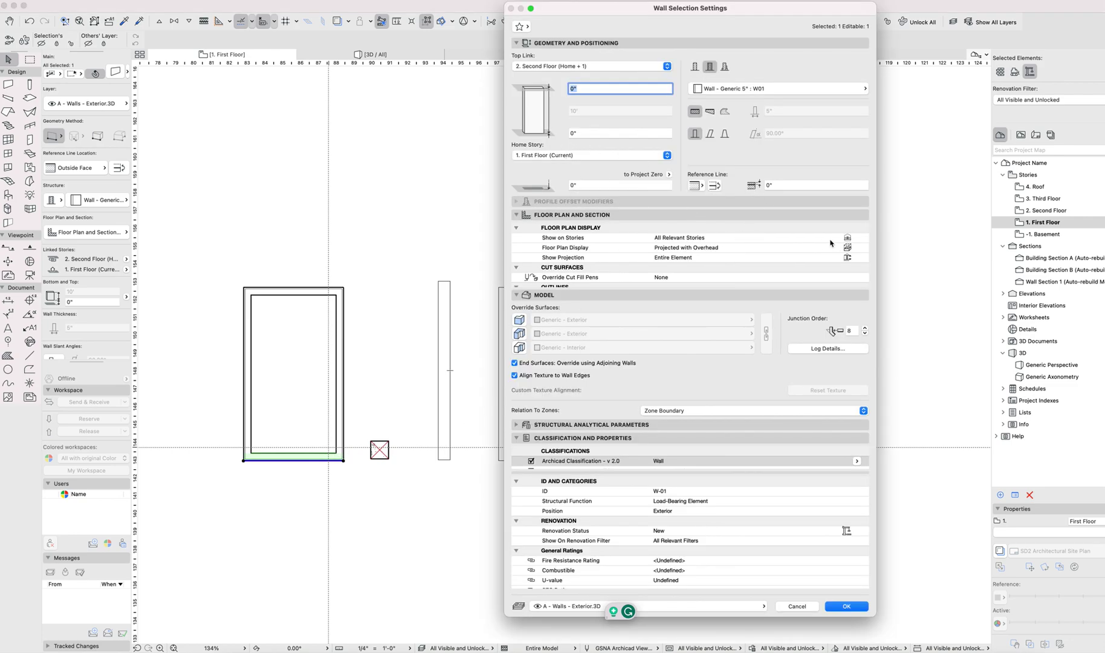
Step: On the basement, set the Floor Plan Cut Plane's Show up to offset to 10'
{"action": "left_click", "coordinate": [846, 605]}
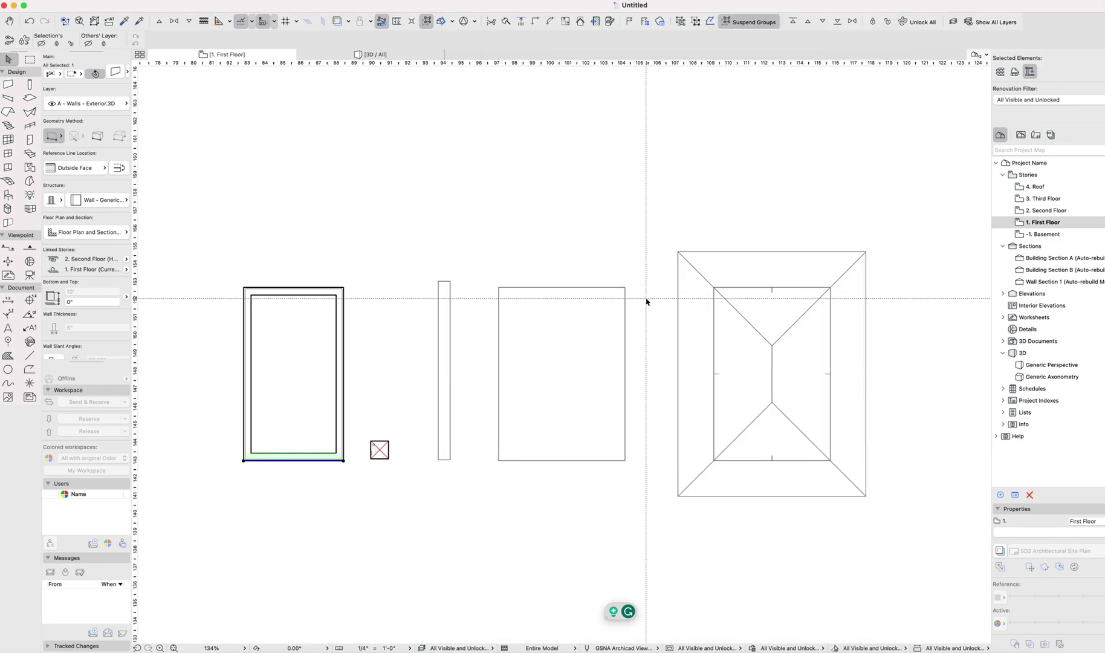
{"action": "key", "text": "ctrl+Page_Down"}
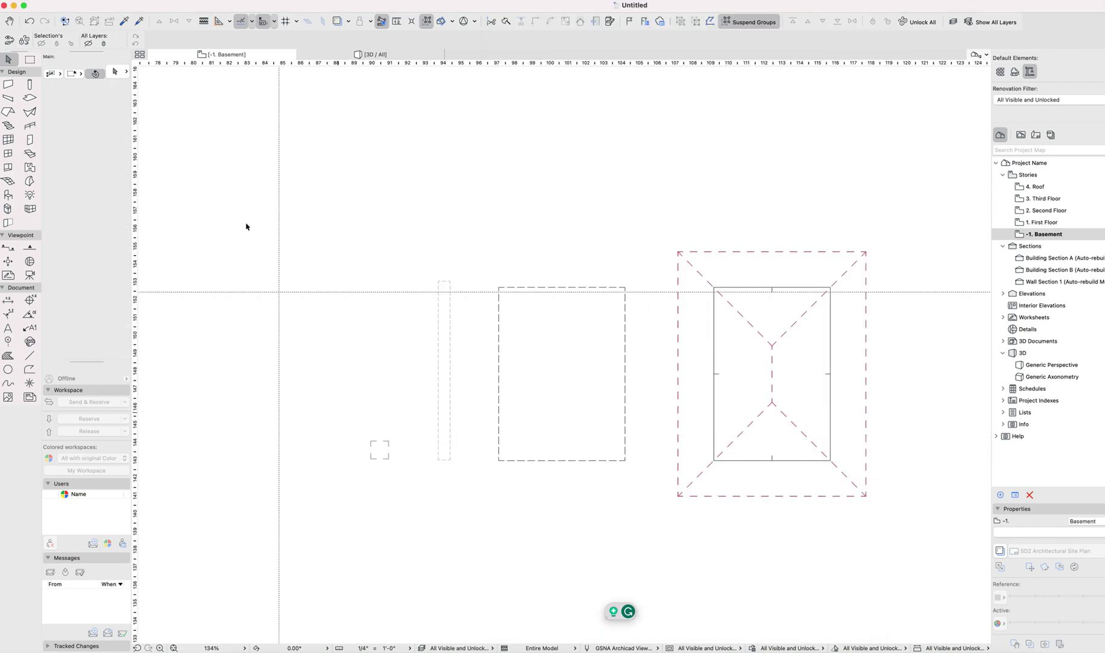
{"action": "left_click", "coordinate": [186, 3]}
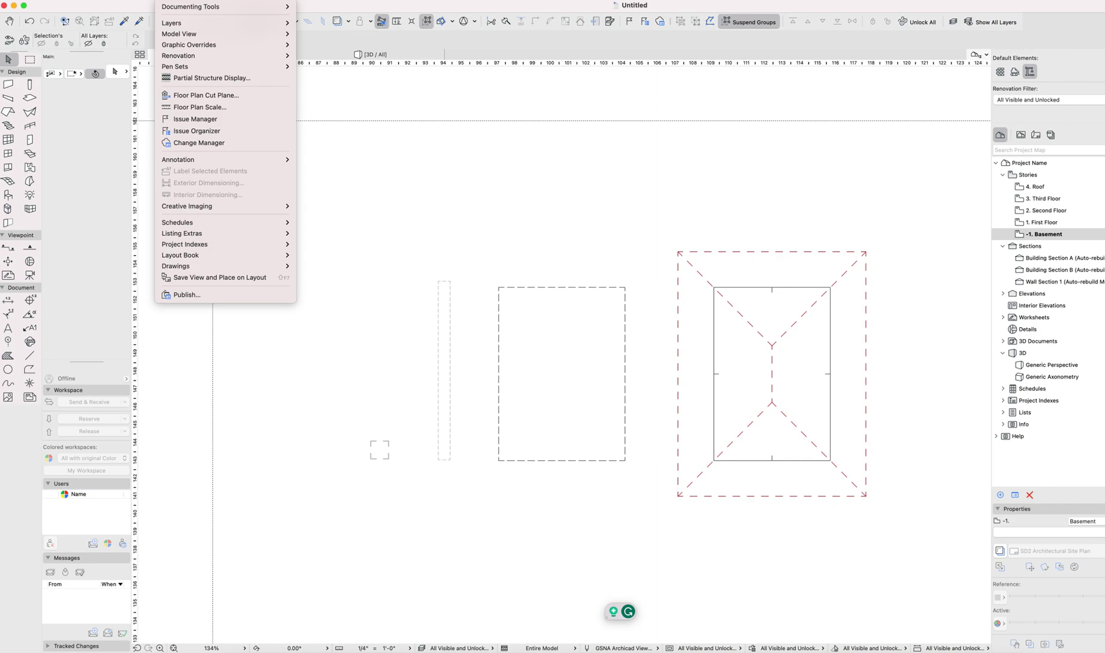
{"action": "left_click", "coordinate": [217, 97]}
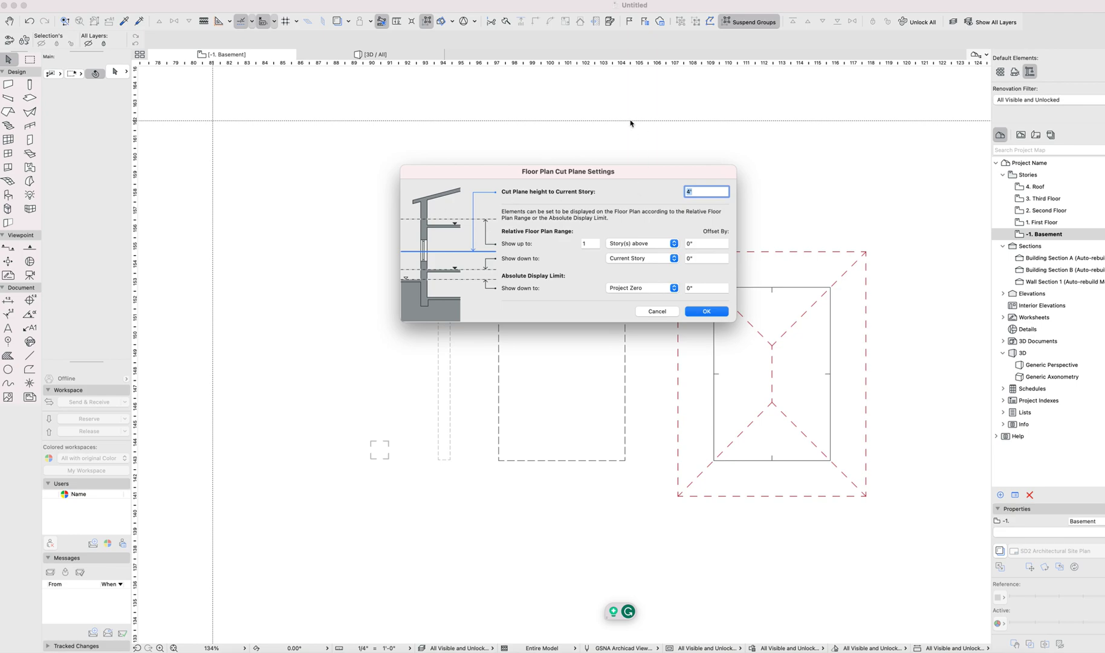
{"action": "left_click_drag", "start_coordinate": [601, 174], "coordinate": [431, 151]}
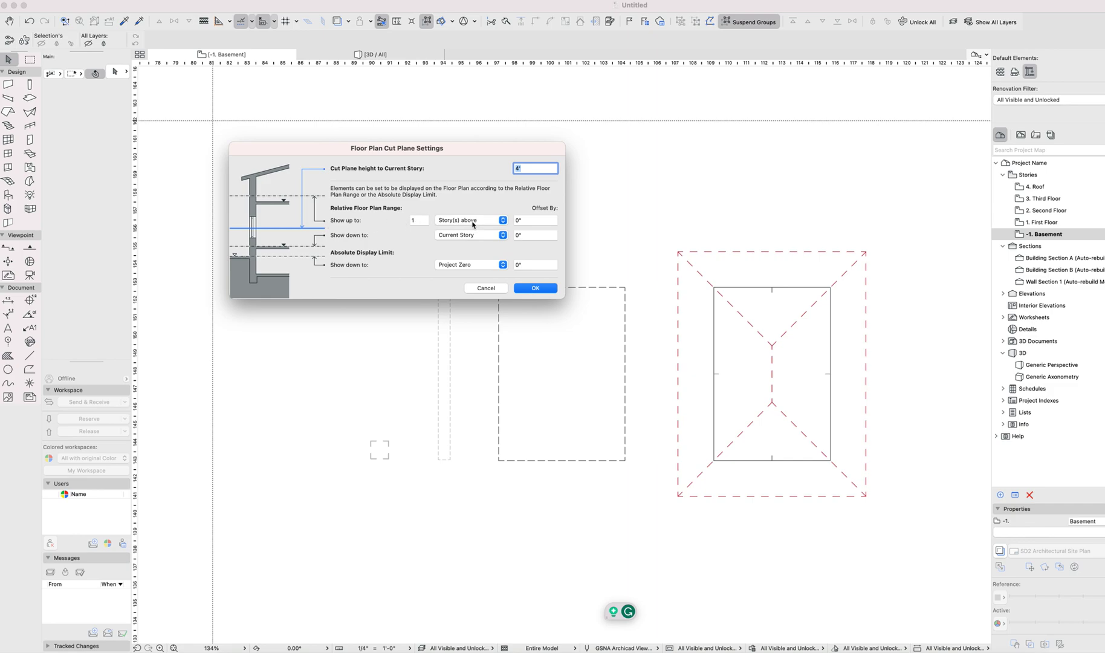
{"action": "key", "text": "Tab"}
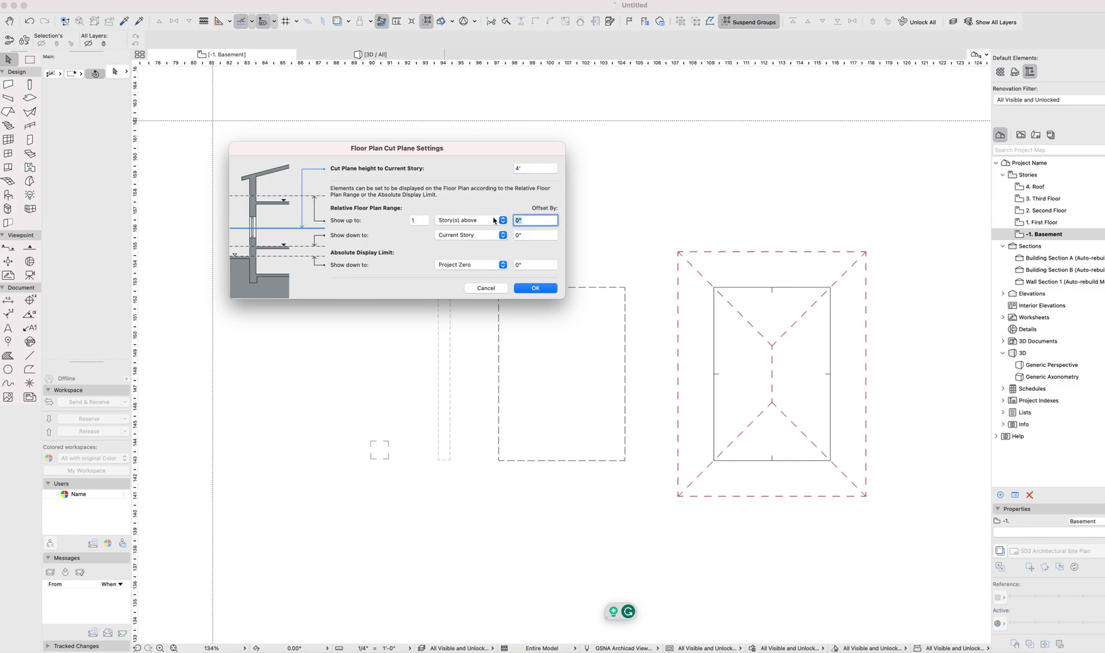
{"action": "type", "text": "10'"}
{"action": "key", "text": "Tab"}
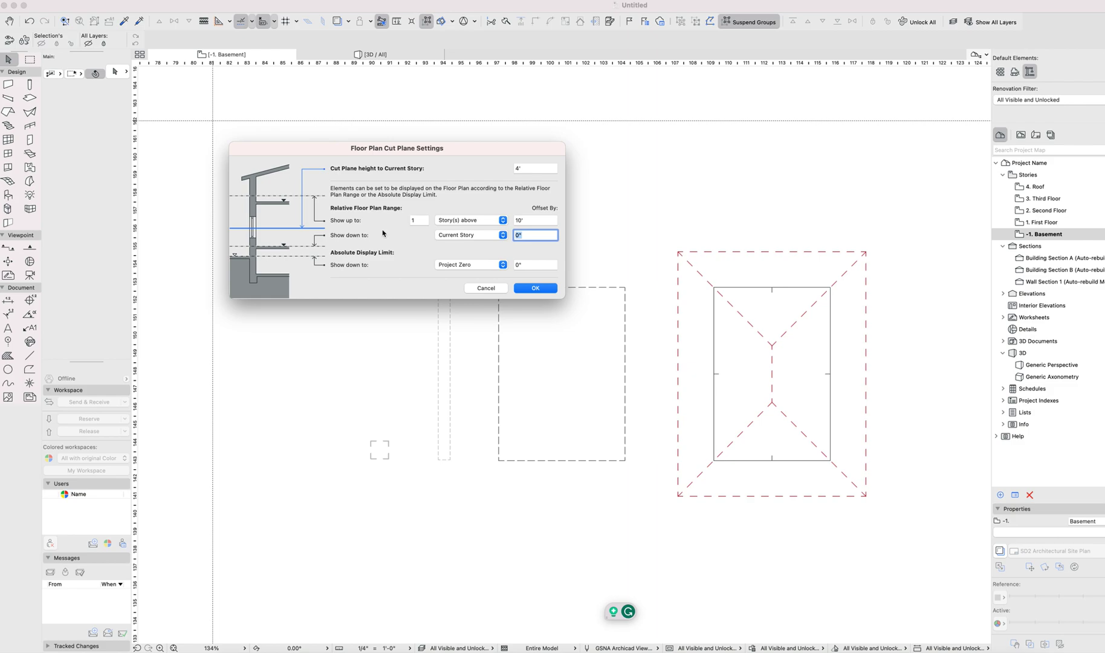
Step: Confirm the cut plane, then set the two left L-shaped walls to Outlines Only display
{"action": "key", "text": "Return"}
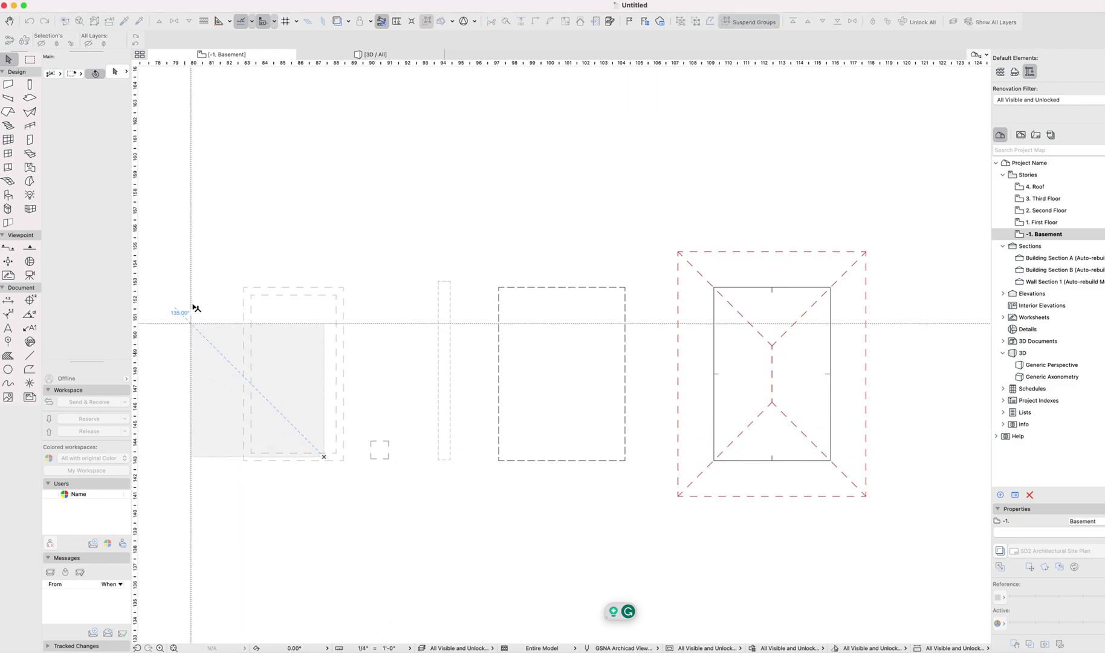
{"action": "left_click_drag", "start_coordinate": [325, 460], "coordinate": [195, 305]}
{"action": "key", "text": "Delete"}
{"action": "middle_click_drag", "start_coordinate": [326, 343], "coordinate": [412, 323]}
{"action": "key", "text": "ctrl+z"}
{"action": "key", "text": "ctrl+t"}
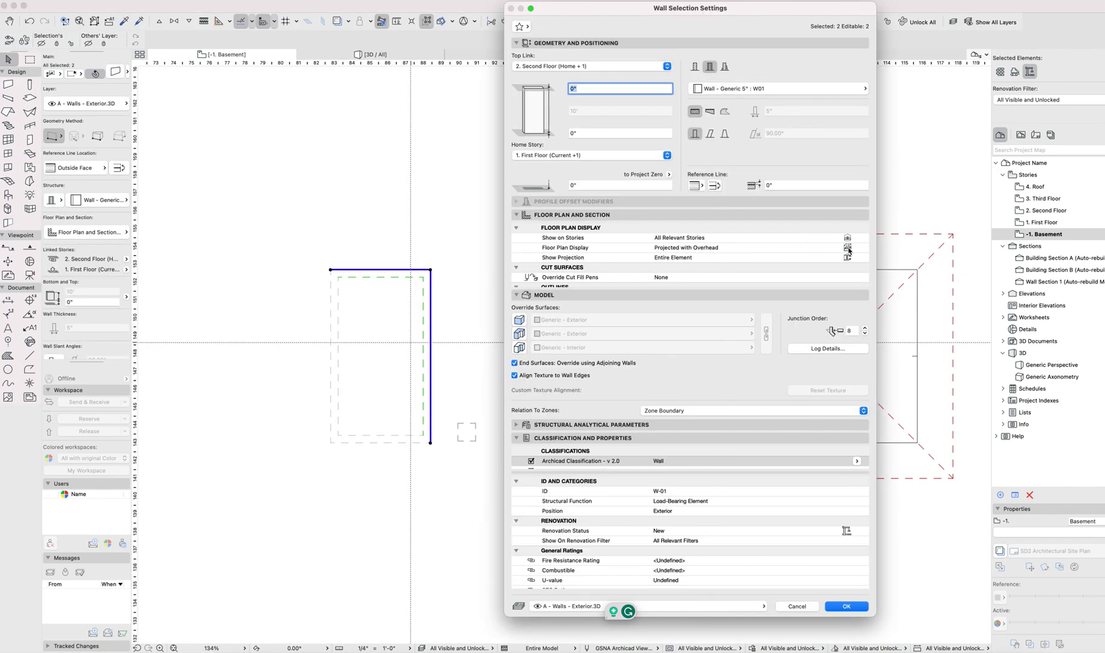
{"action": "left_click", "coordinate": [851, 249]}
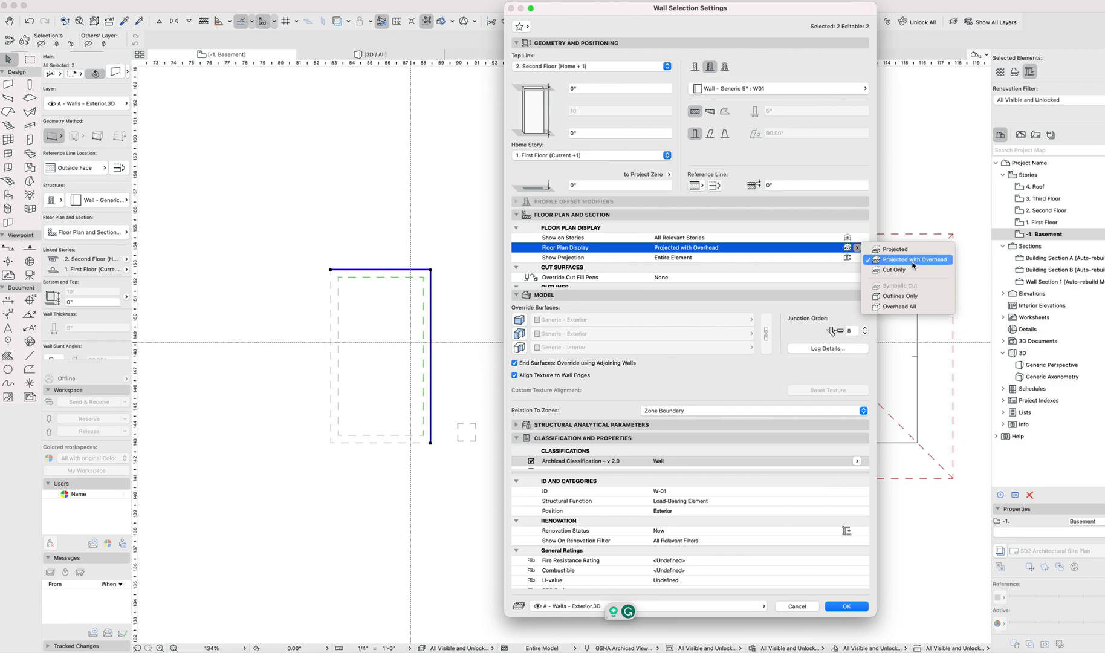
{"action": "left_click", "coordinate": [896, 301]}
{"action": "key", "text": "Return"}
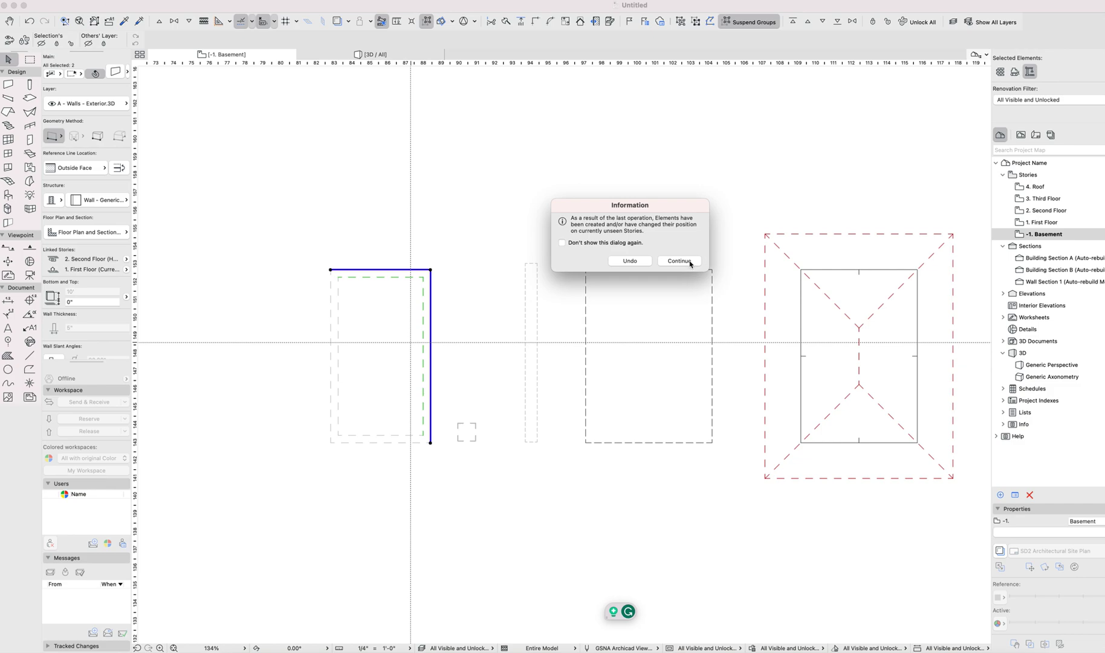
Step: Dismiss the unseen-stories notice, then select and deselect the L-shaped walls
{"action": "left_click", "coordinate": [679, 260]}
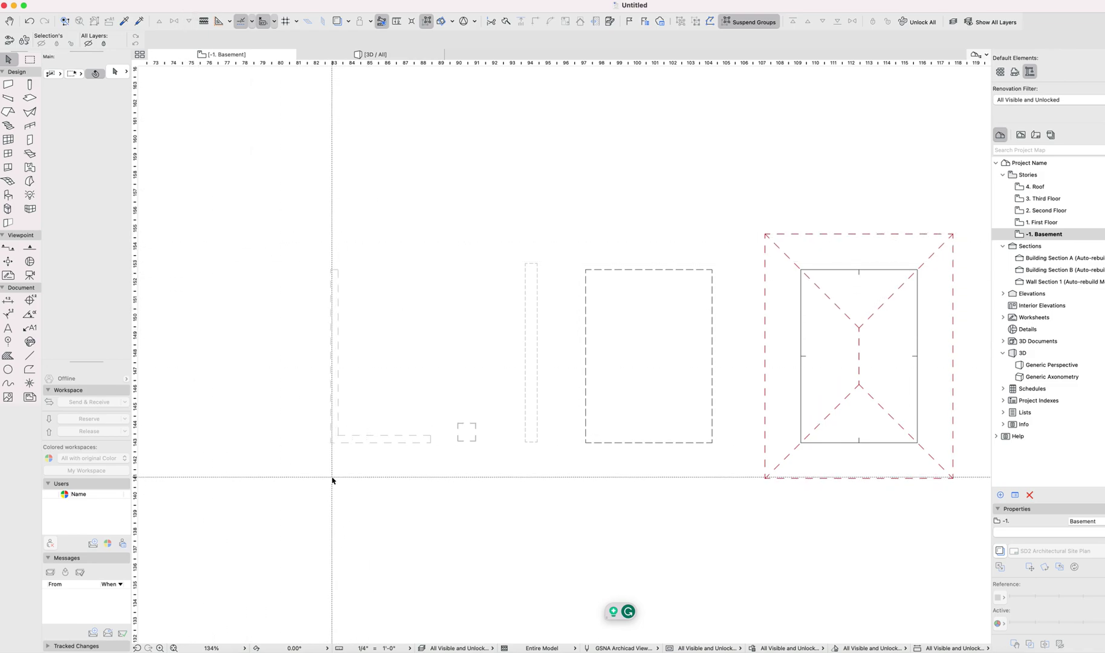
{"action": "left_click", "coordinate": [331, 442]}
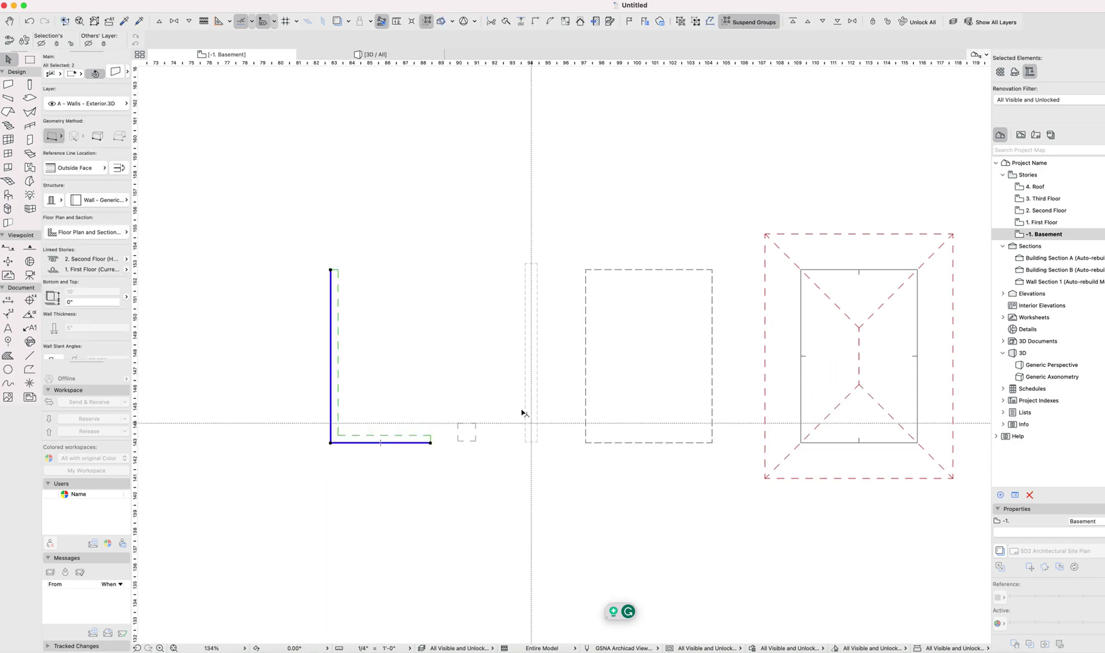
{"action": "key", "text": "Delete"}
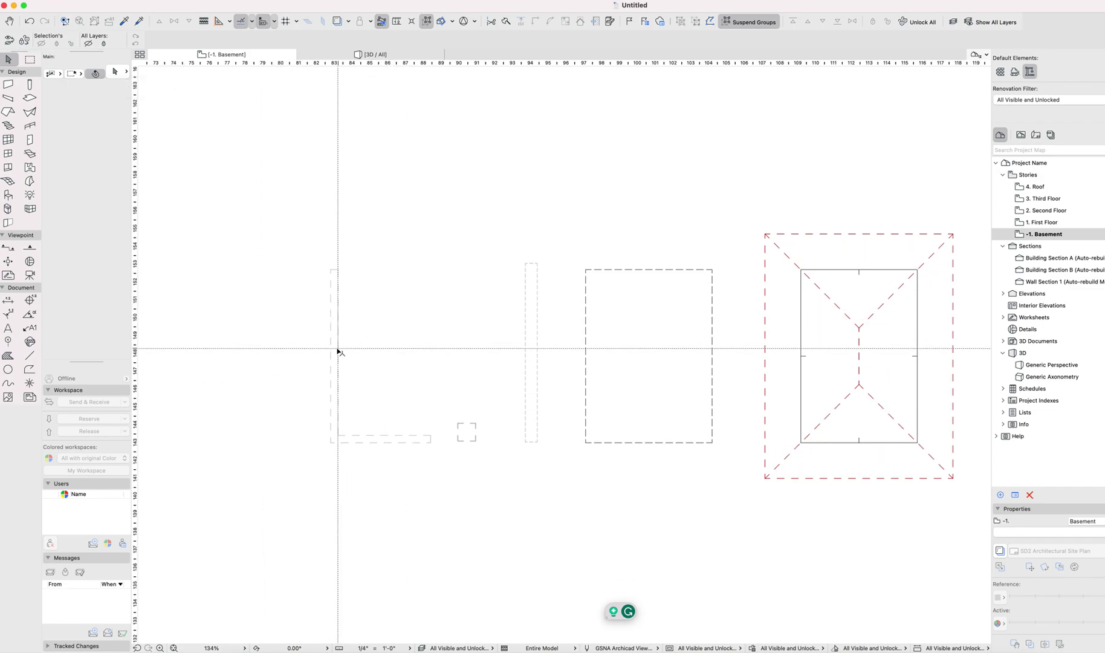
{"action": "left_click", "coordinate": [333, 403]}
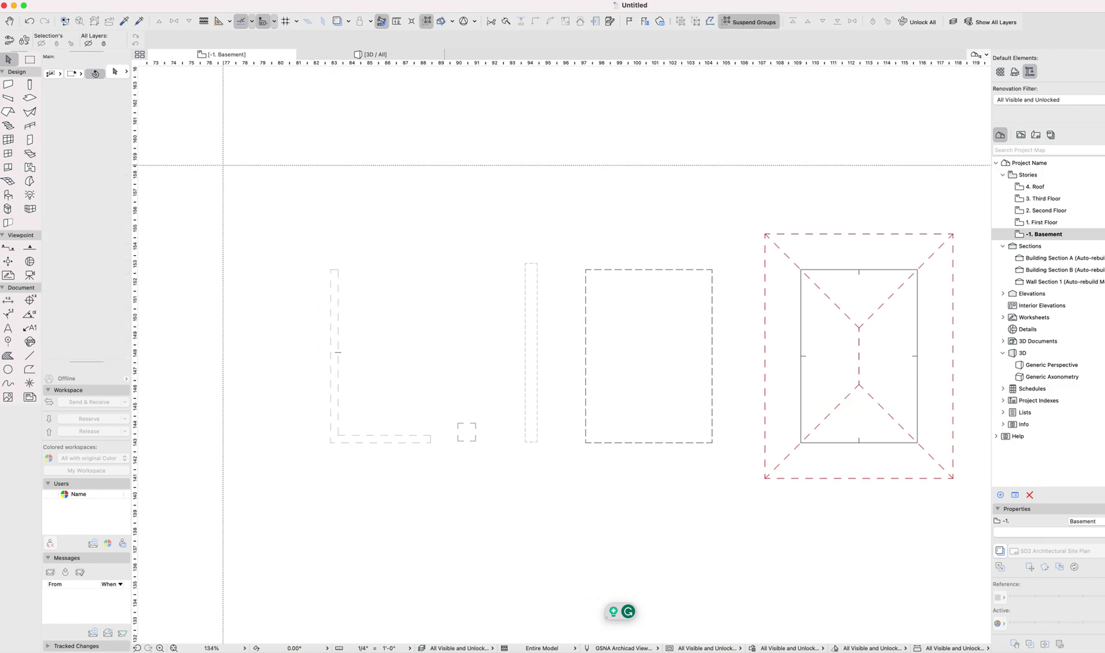
Step: Set the Legacy project preferences' Below Home Story line type to Arrow
{"action": "left_click", "coordinate": [39, 1]}
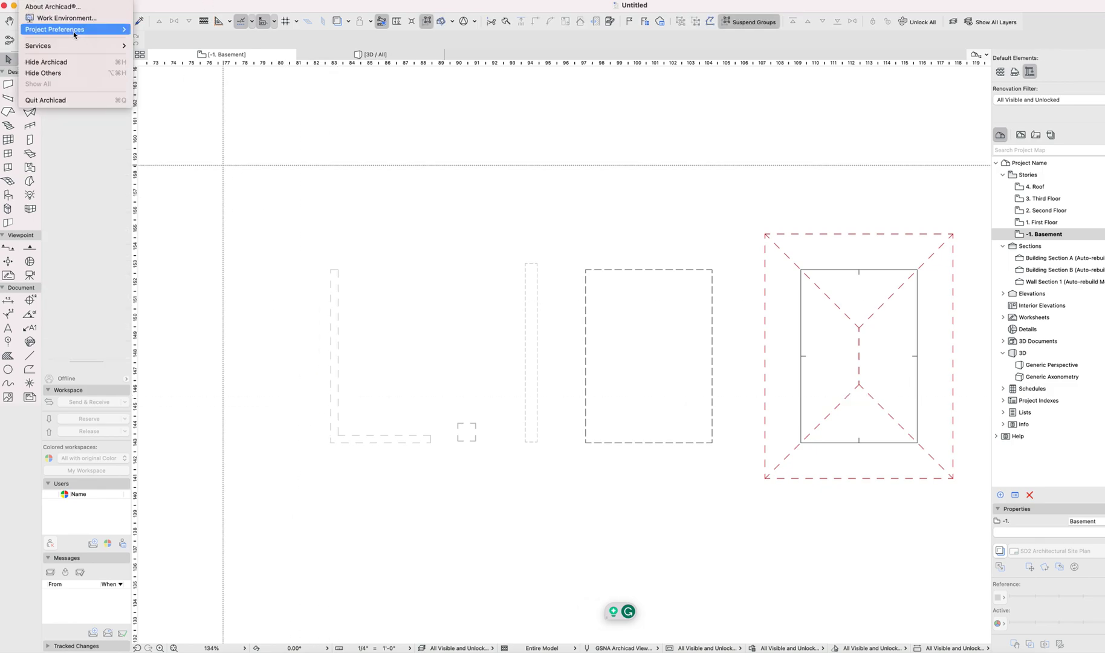
{"action": "mouse_move", "coordinate": [54, 29]}
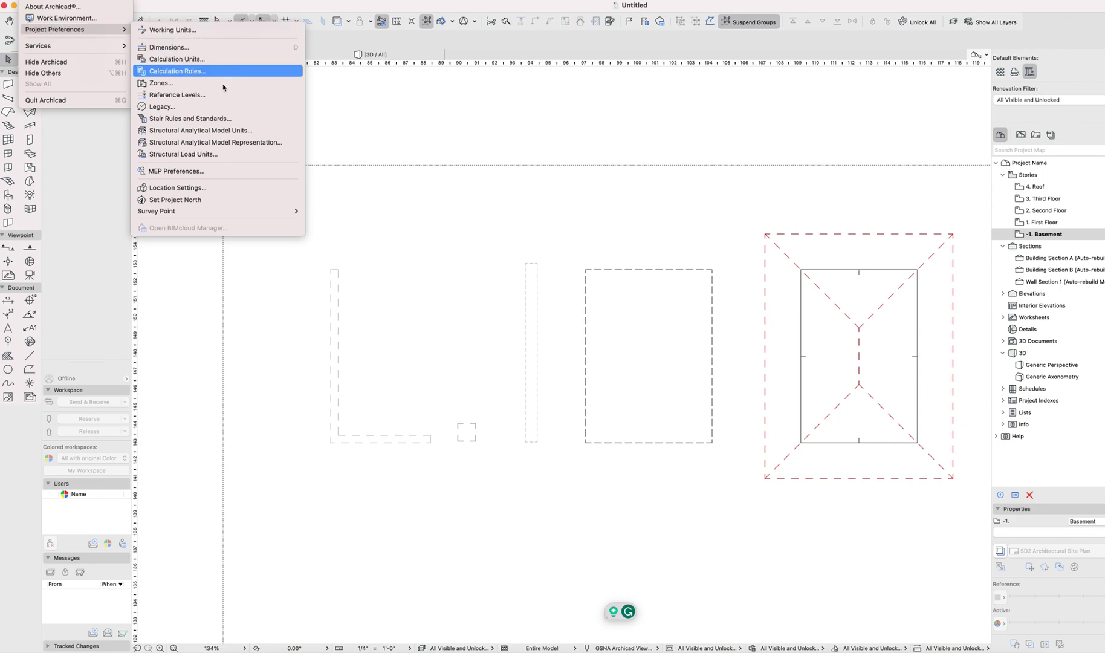
{"action": "left_click", "coordinate": [180, 107]}
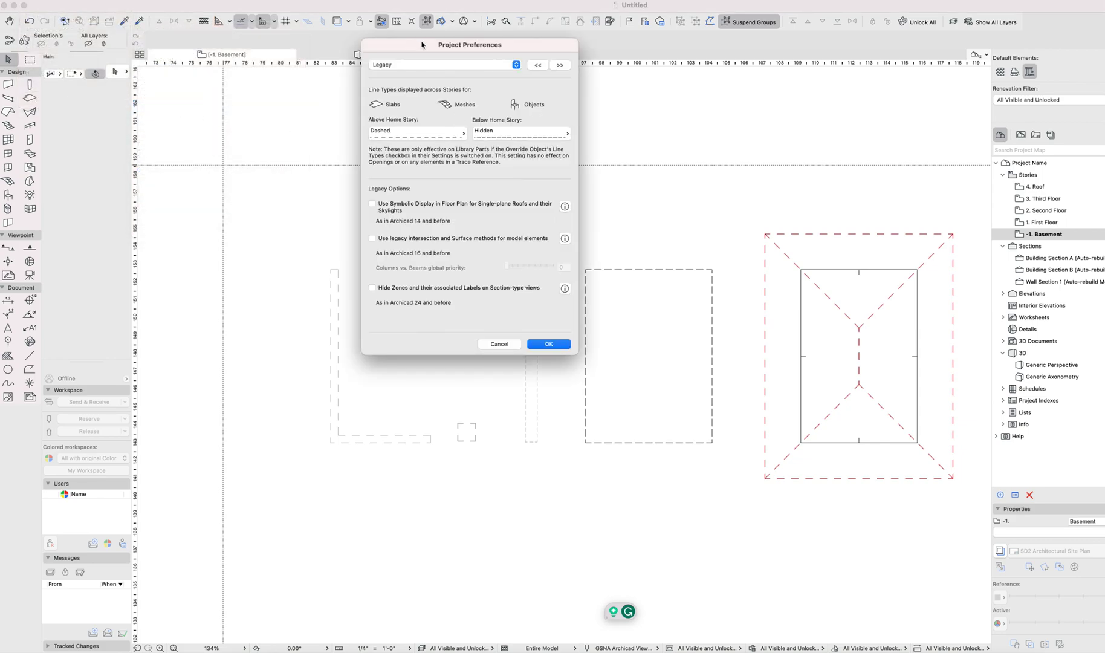
{"action": "left_click_drag", "start_coordinate": [420, 46], "coordinate": [533, 144]}
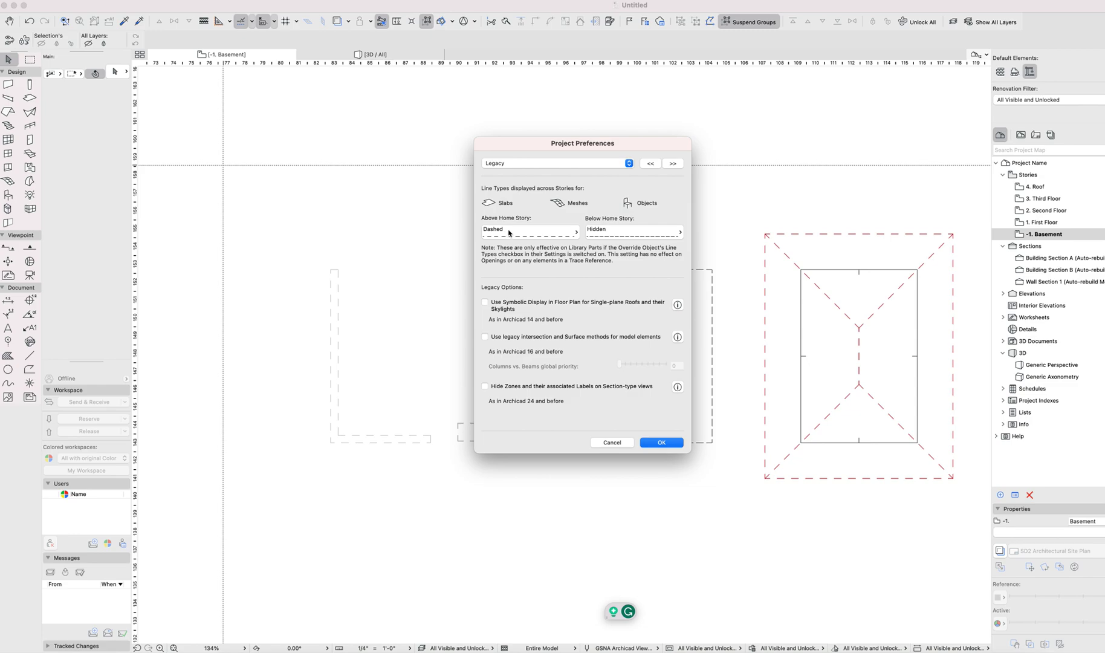
{"action": "left_click", "coordinate": [611, 233]}
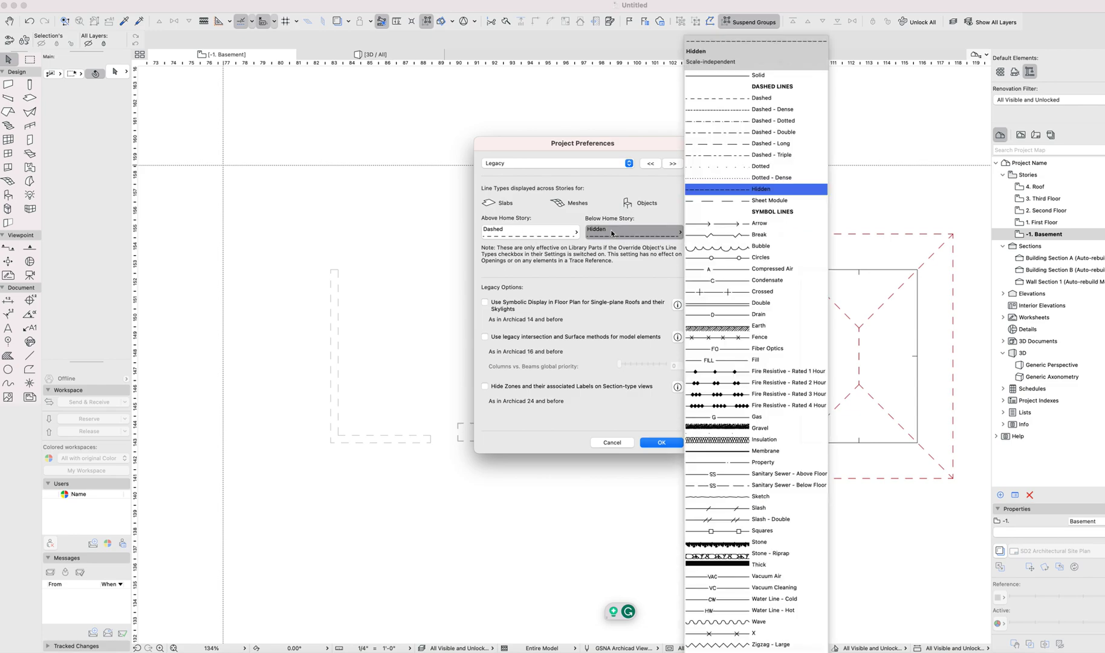
{"action": "left_click", "coordinate": [692, 224]}
{"action": "key", "text": "Return"}
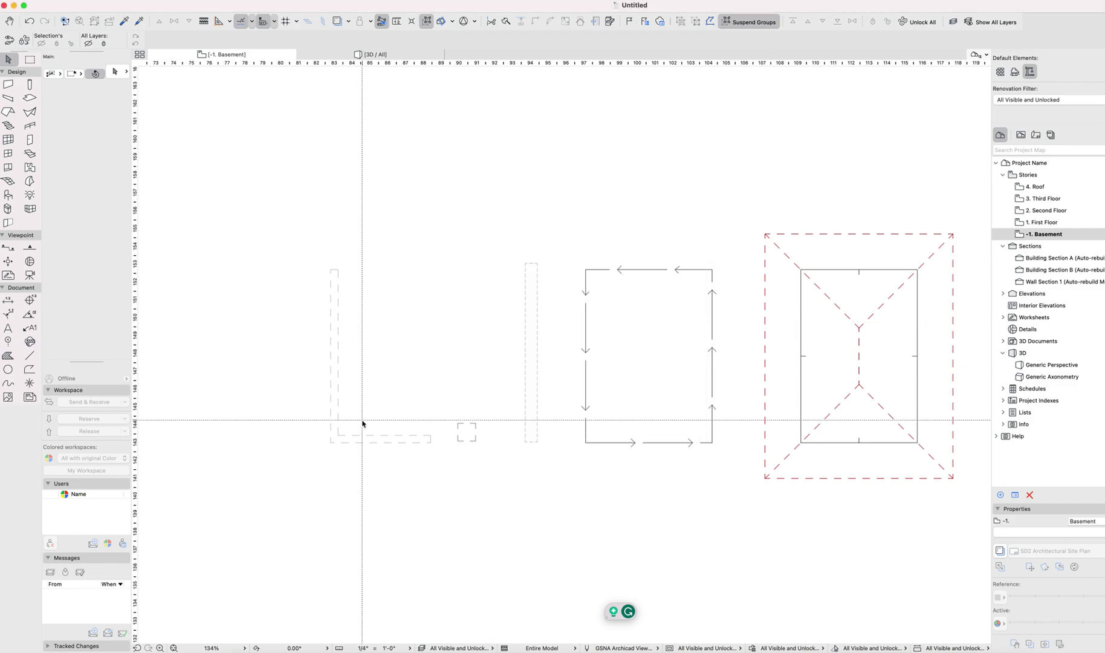
{"action": "left_click", "coordinate": [668, 270]}
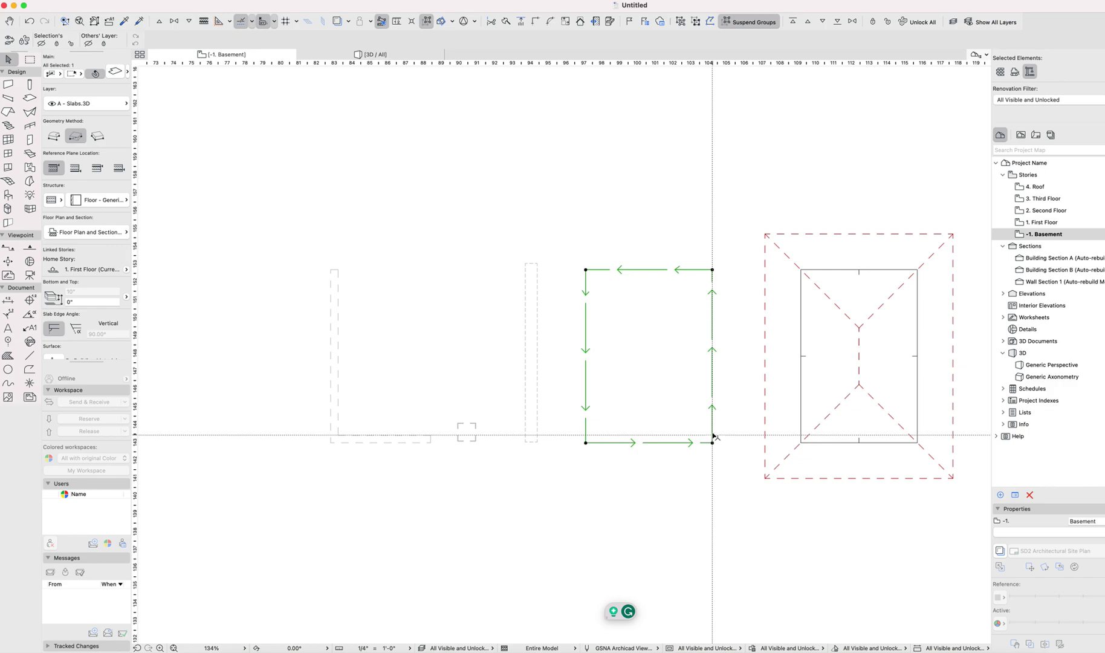
{"action": "left_click", "coordinate": [36, 2]}
{"action": "mouse_move", "coordinate": [55, 30]}
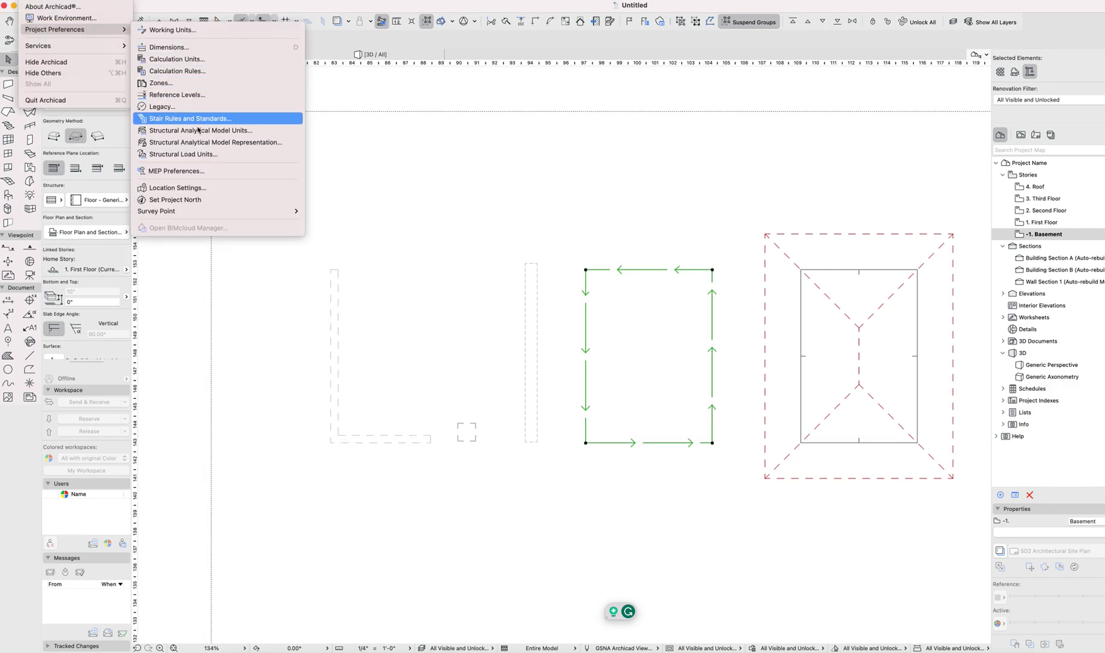
{"action": "left_click", "coordinate": [199, 112]}
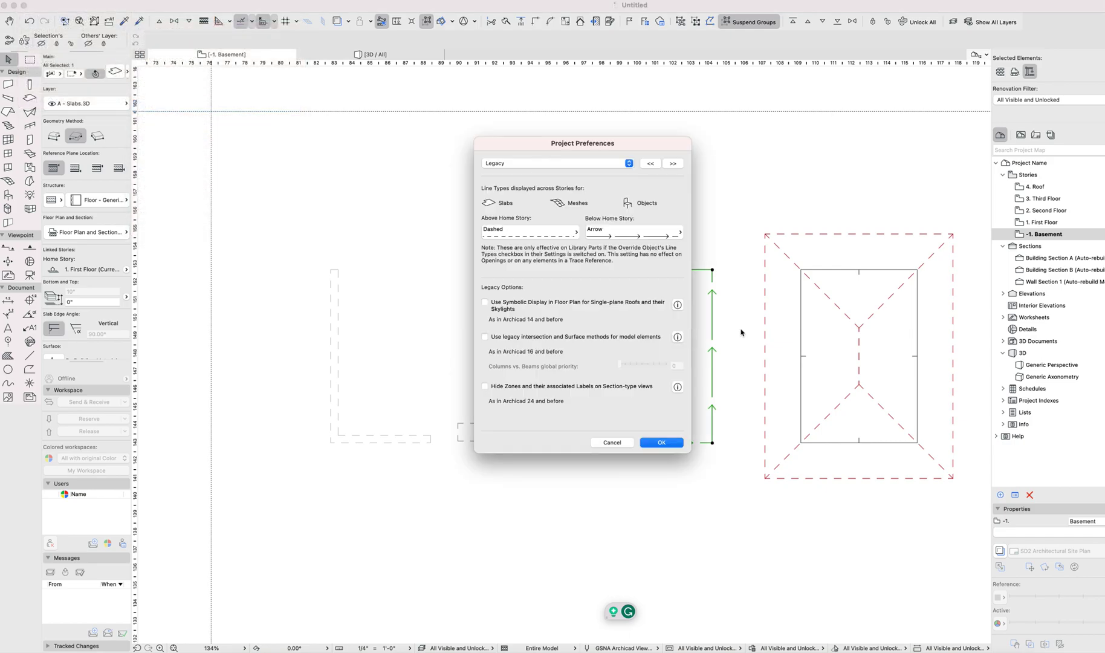
{"action": "left_click", "coordinate": [523, 234]}
{"action": "left_click", "coordinate": [658, 250]}
{"action": "left_click", "coordinate": [661, 443]}
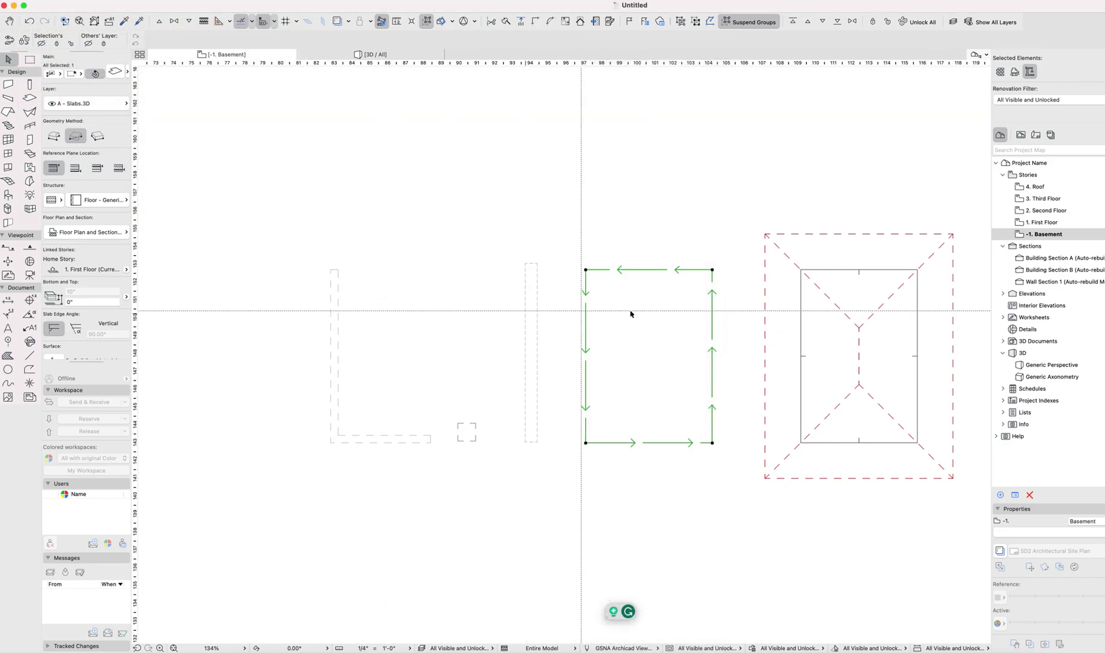
{"action": "left_click", "coordinate": [485, 334]}
{"action": "key", "text": "ctrl+Up"}
{"action": "key", "text": "ctrl+Up"}
{"action": "left_click", "coordinate": [650, 292]}
{"action": "left_click", "coordinate": [593, 240]}
{"action": "key", "text": "ctrl+Down"}
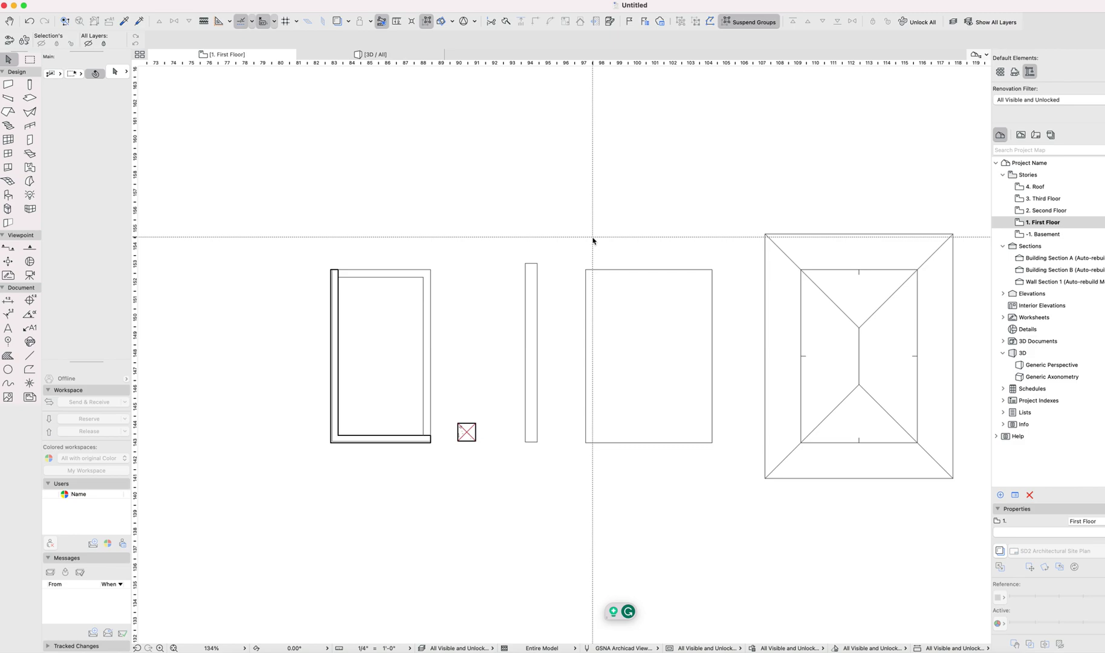
{"action": "key", "text": "ctrl+Down"}
{"action": "left_click", "coordinate": [316, 430]}
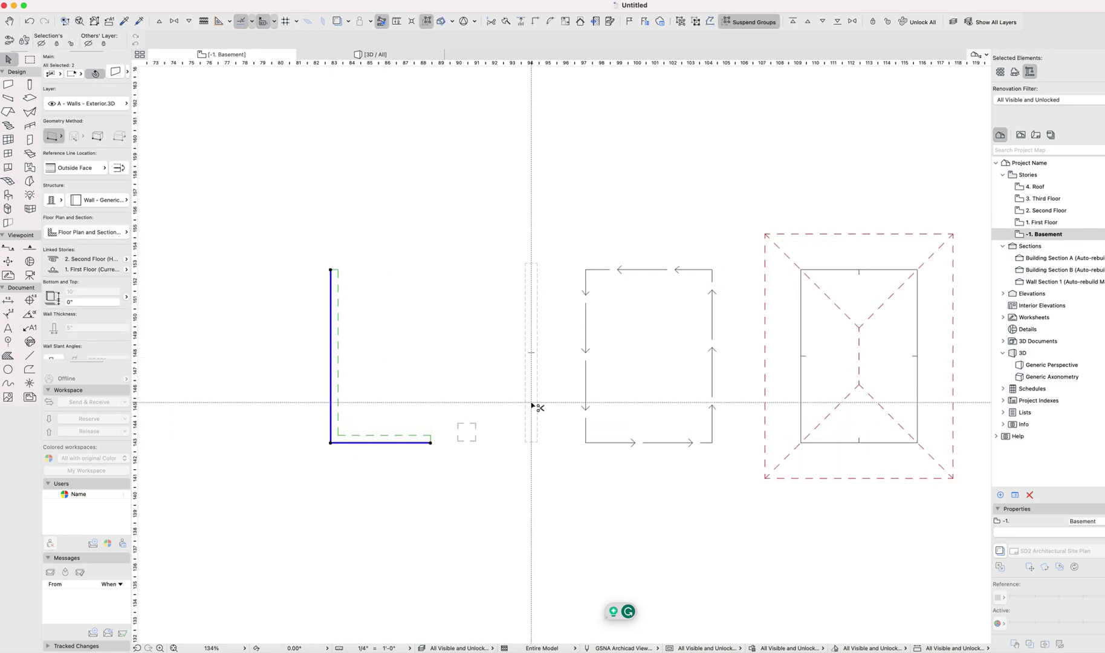
Step: Keep the walls Projected with Overhead and give their overhead lines the Circles line type
{"action": "key", "text": "super+t"}
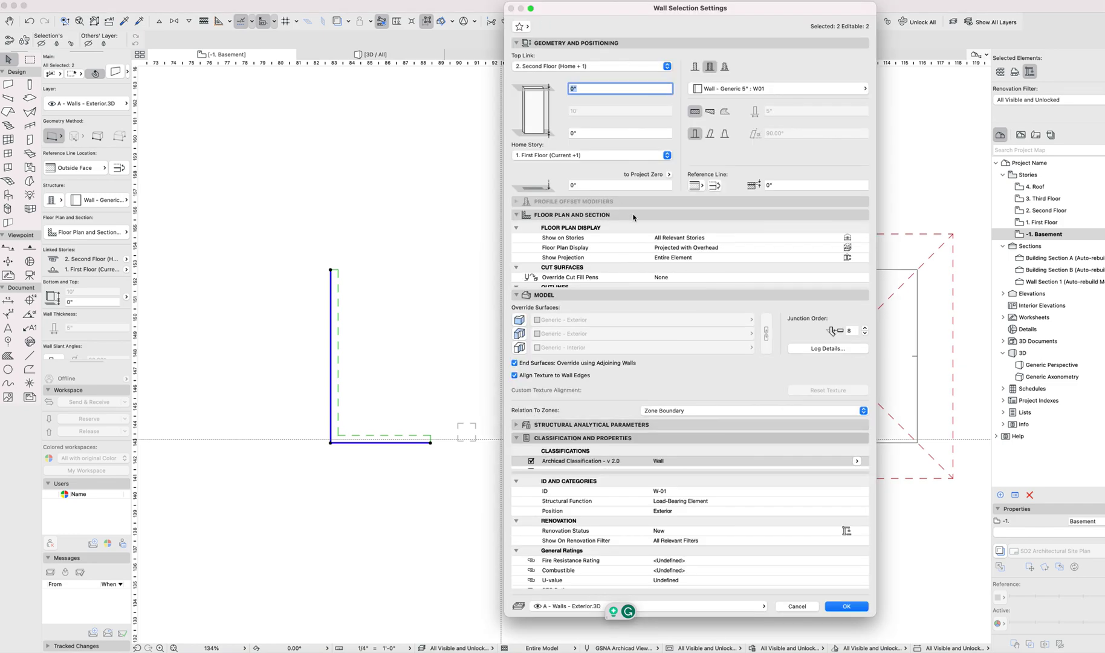
{"action": "scroll", "coordinate": [605, 250], "scroll_direction": "down", "scroll_amount": 2}
{"action": "scroll", "coordinate": [569, 264], "scroll_direction": "down", "scroll_amount": 2}
{"action": "scroll", "coordinate": [553, 273], "scroll_direction": "down", "scroll_amount": 2}
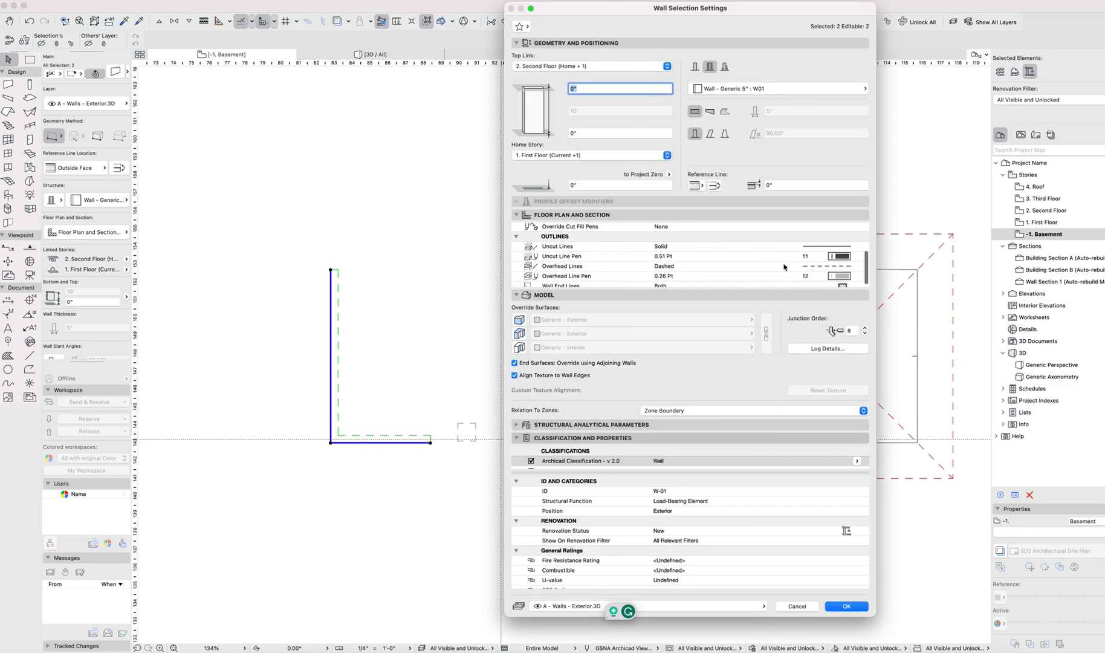
{"action": "left_click", "coordinate": [549, 274]}
{"action": "scroll", "coordinate": [751, 278], "scroll_direction": "up", "scroll_amount": 2}
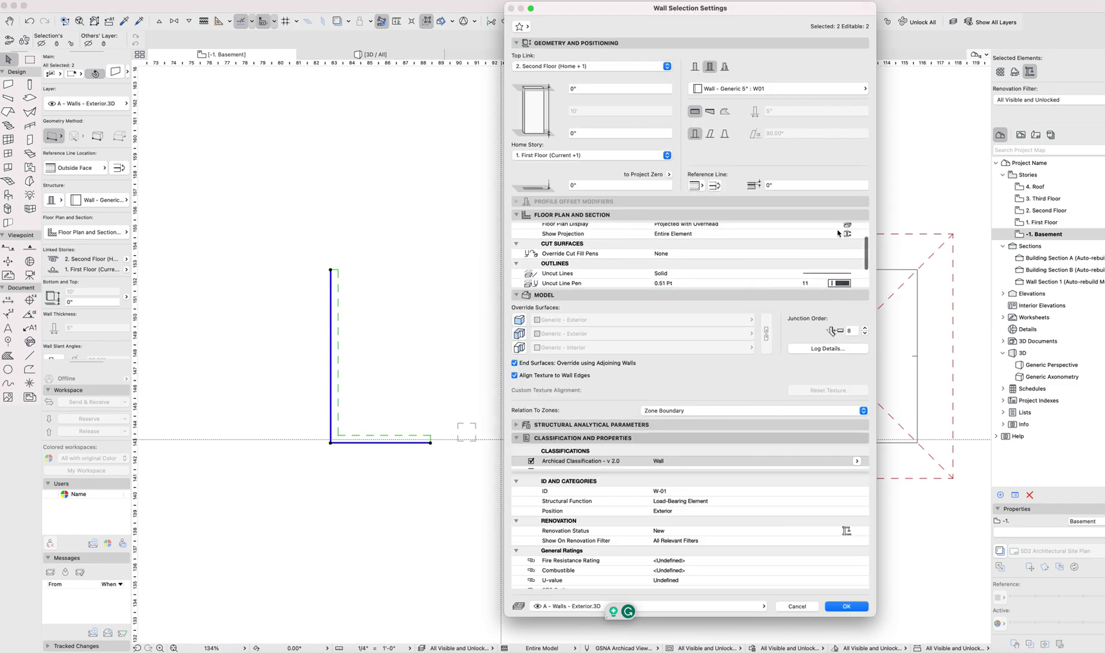
{"action": "scroll", "coordinate": [842, 231], "scroll_direction": "down", "scroll_amount": 1}
{"action": "scroll", "coordinate": [828, 259], "scroll_direction": "down", "scroll_amount": 1}
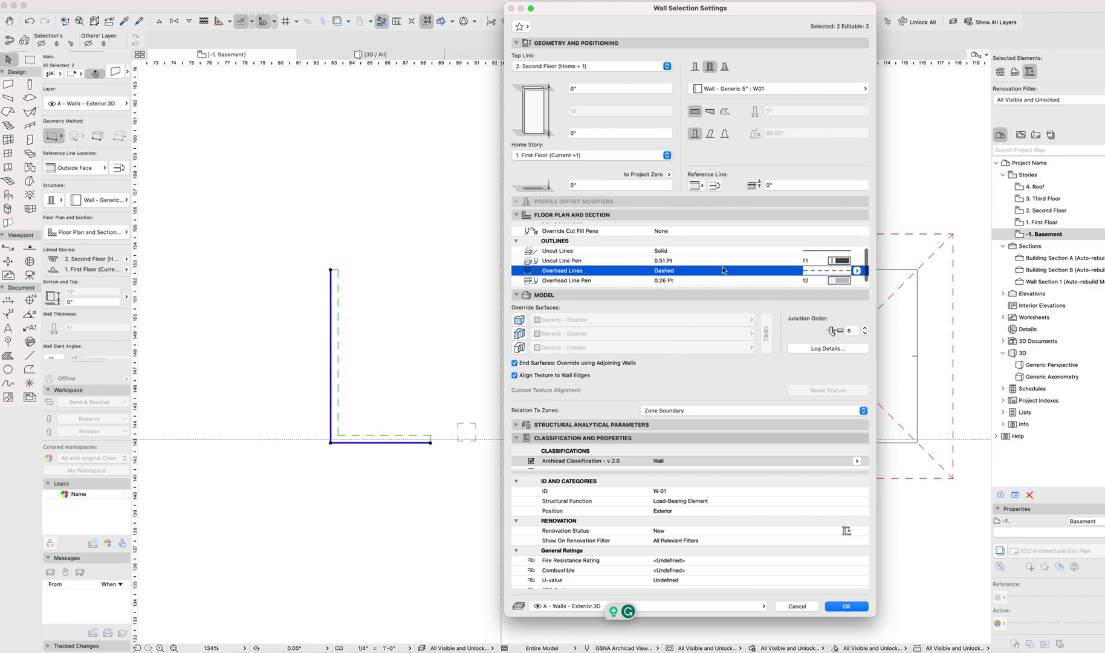
{"action": "scroll", "coordinate": [725, 270], "scroll_direction": "up", "scroll_amount": 2}
{"action": "left_click", "coordinate": [850, 248]}
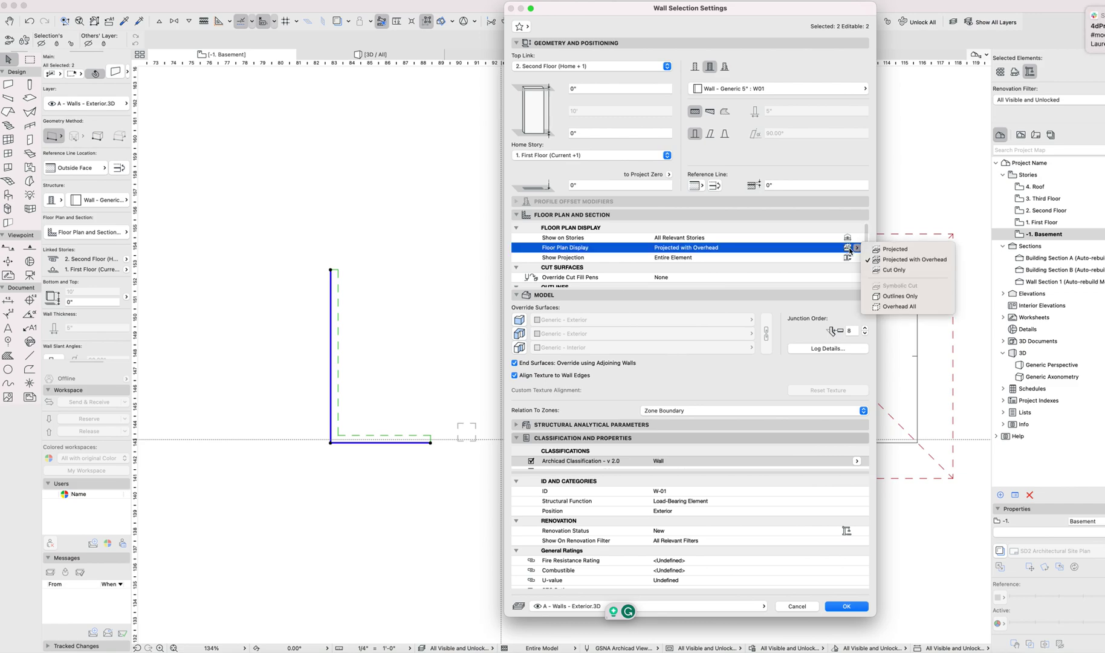
{"action": "key", "text": "Escape"}
{"action": "scroll", "coordinate": [724, 246], "scroll_direction": "down", "scroll_amount": 1}
{"action": "scroll", "coordinate": [724, 247], "scroll_direction": "down", "scroll_amount": 1}
{"action": "scroll", "coordinate": [724, 246], "scroll_direction": "down", "scroll_amount": 1}
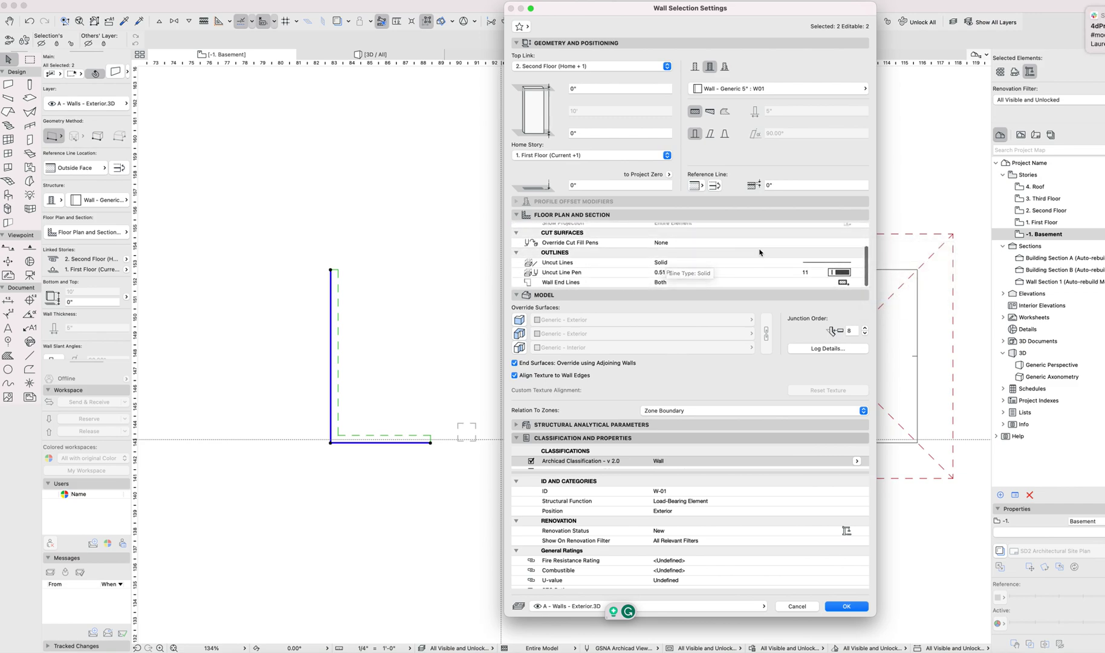
{"action": "scroll", "coordinate": [694, 257], "scroll_direction": "up", "scroll_amount": 2}
{"action": "scroll", "coordinate": [695, 256], "scroll_direction": "up", "scroll_amount": 1}
{"action": "left_click", "coordinate": [849, 248]}
{"action": "left_click", "coordinate": [898, 259]}
{"action": "scroll", "coordinate": [680, 256], "scroll_direction": "down", "scroll_amount": 2}
{"action": "scroll", "coordinate": [680, 256], "scroll_direction": "down", "scroll_amount": 2}
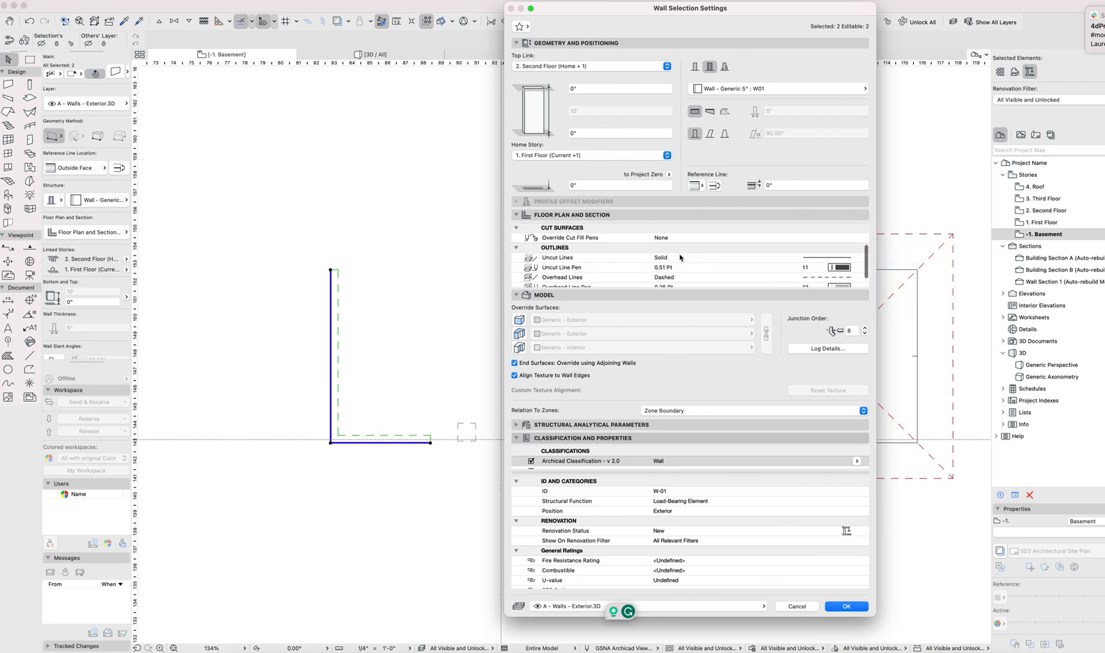
{"action": "left_click", "coordinate": [818, 277]}
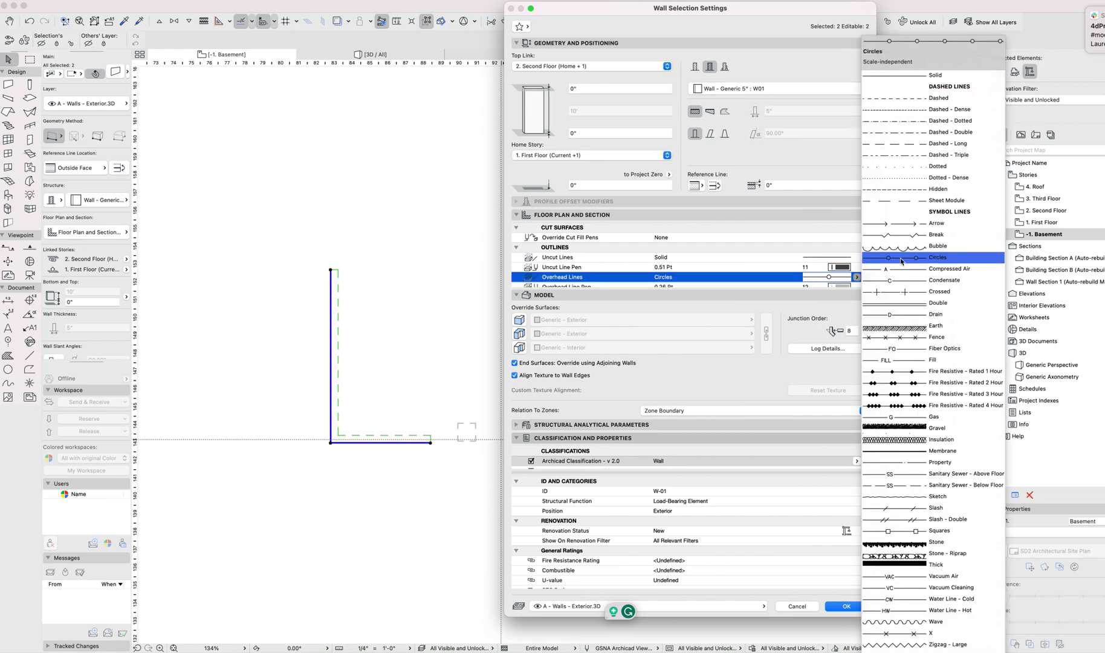
{"action": "left_click", "coordinate": [904, 279]}
{"action": "key", "text": "Return"}
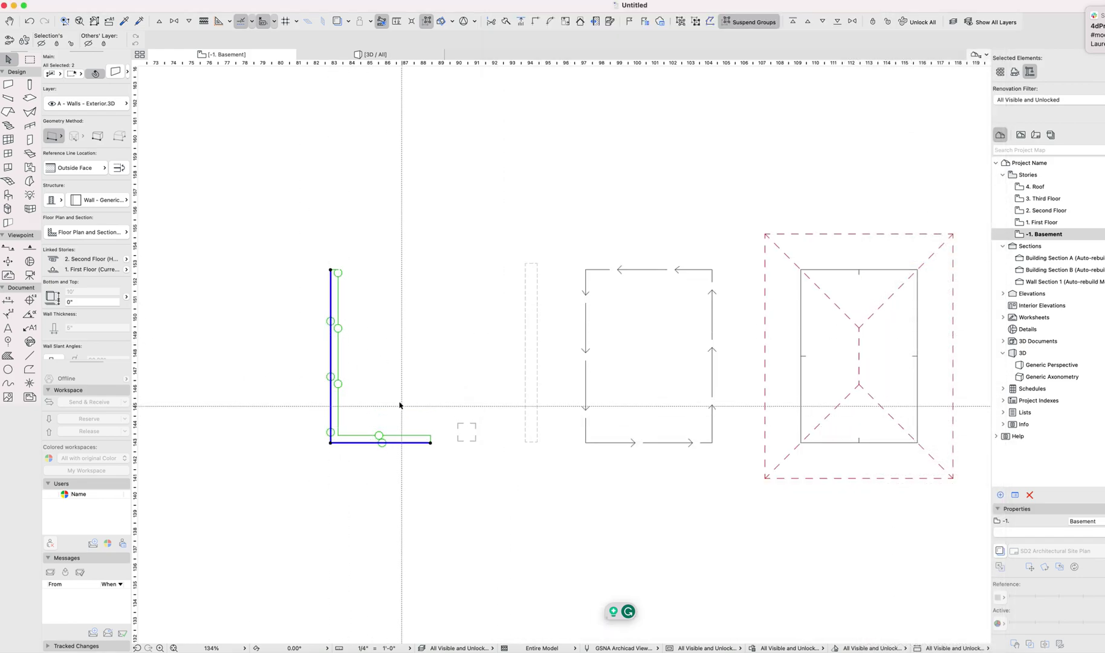
{"action": "left_click", "coordinate": [466, 431]}
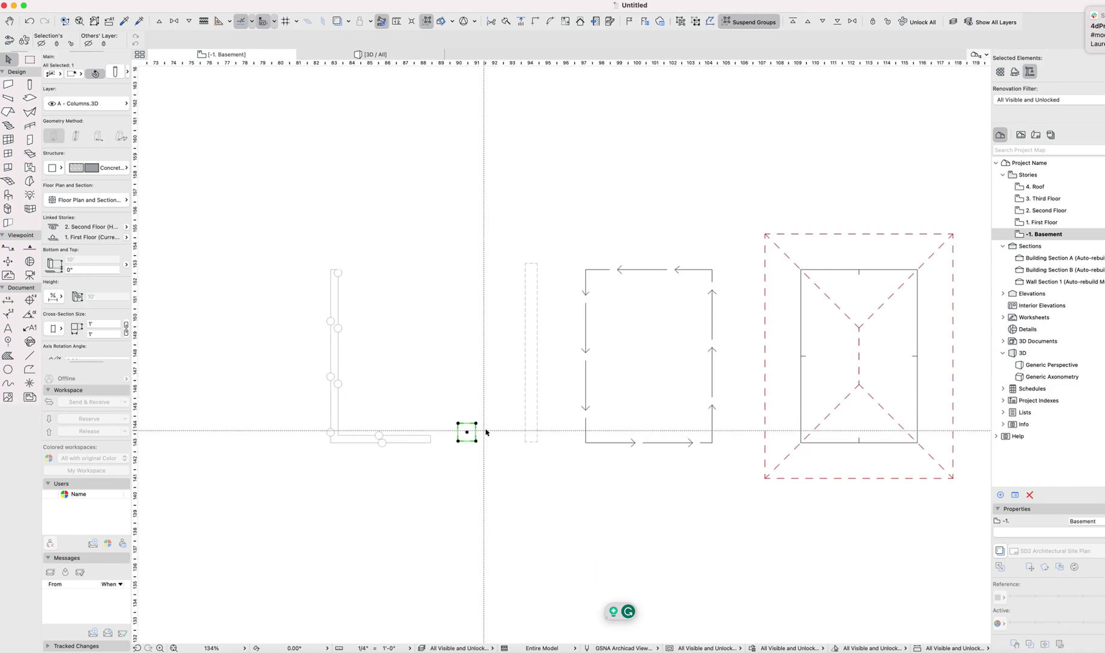
{"action": "key", "text": "super+t"}
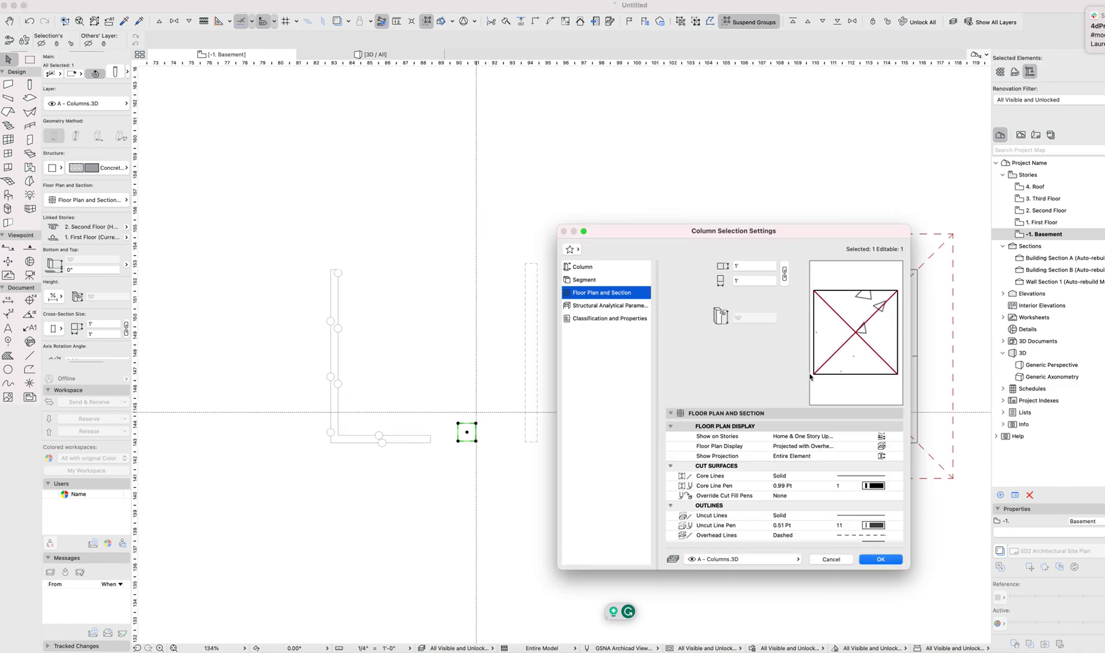
{"action": "left_click", "coordinate": [884, 440]}
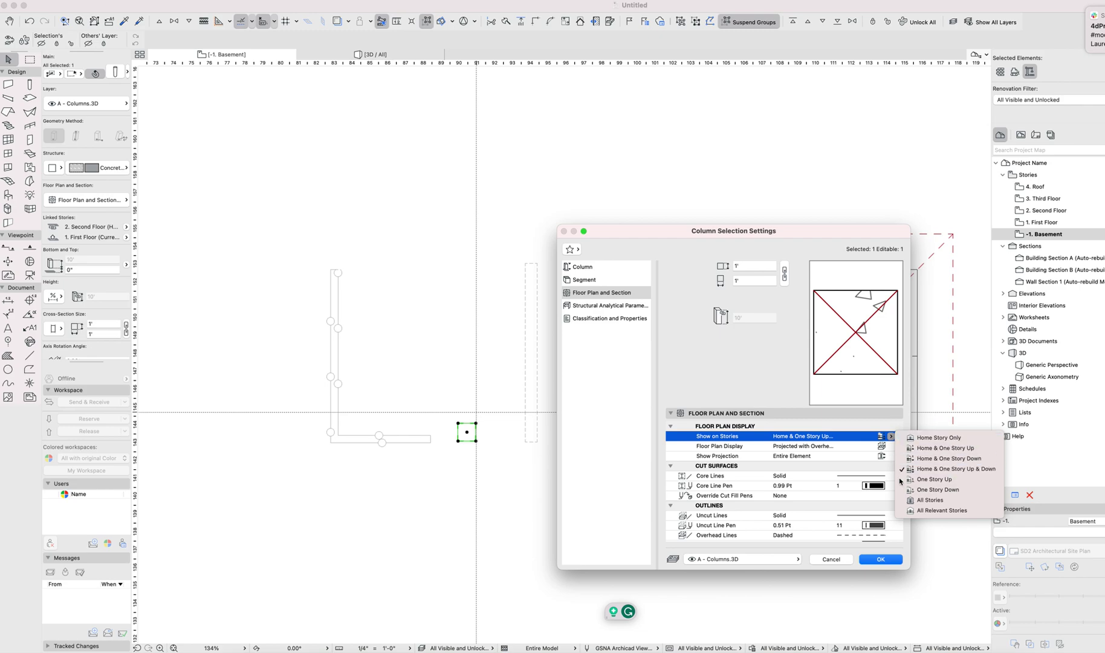
{"action": "left_click", "coordinate": [860, 448]}
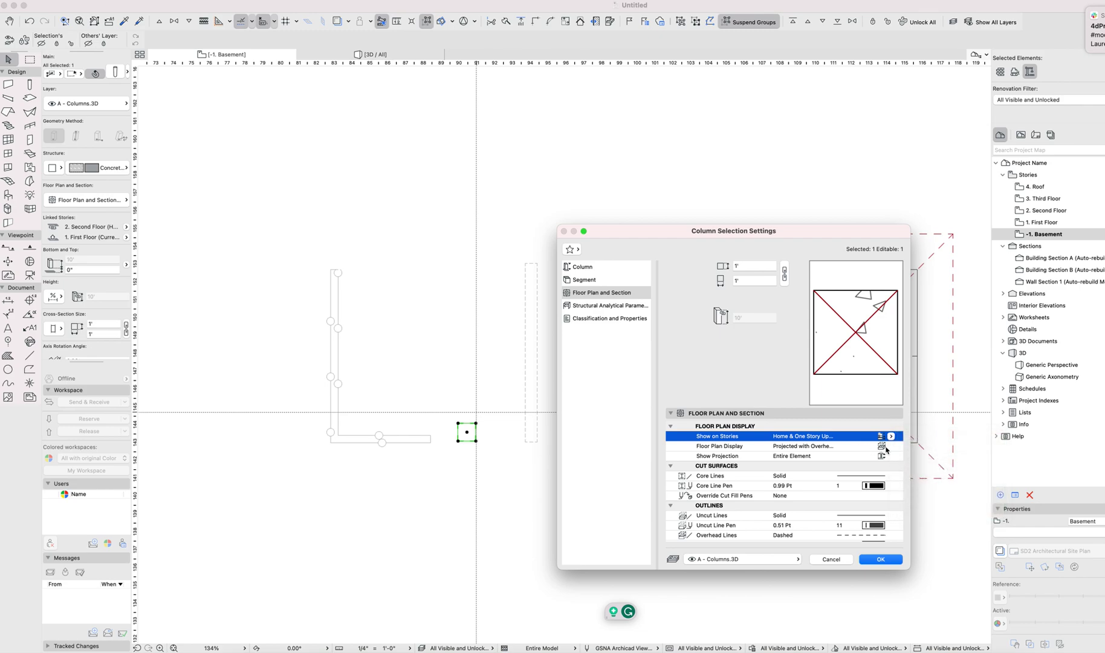
{"action": "left_click", "coordinate": [888, 447]}
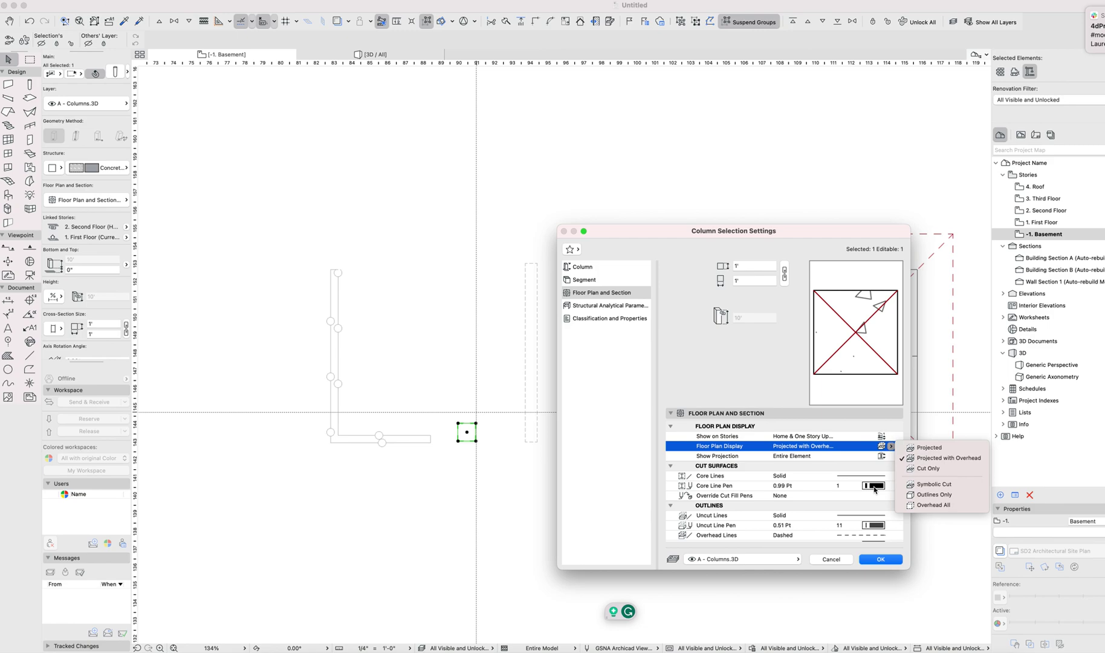
{"action": "left_click", "coordinate": [713, 534]}
{"action": "left_click", "coordinate": [710, 535]}
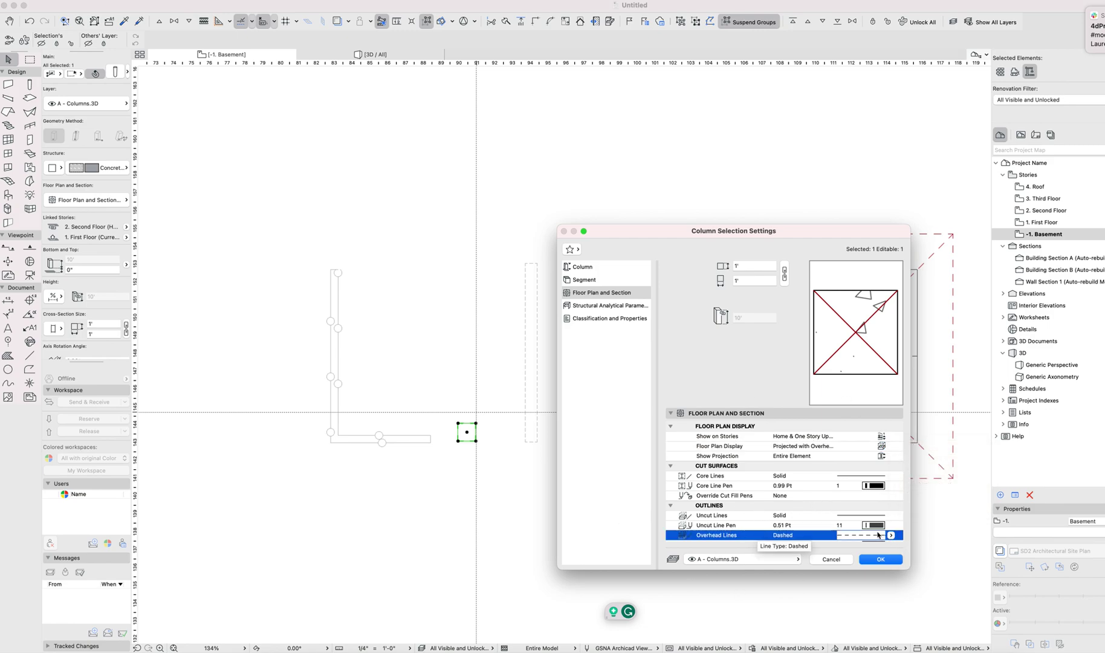
{"action": "scroll", "coordinate": [873, 536], "scroll_direction": "down", "scroll_amount": 2}
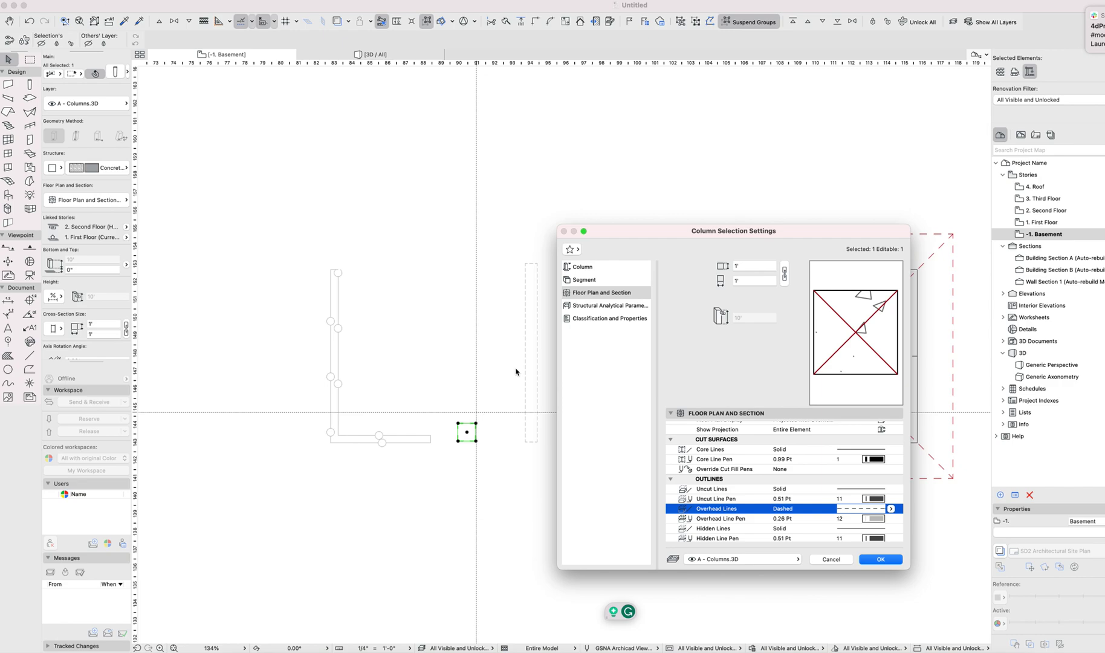
{"action": "key", "text": "Return"}
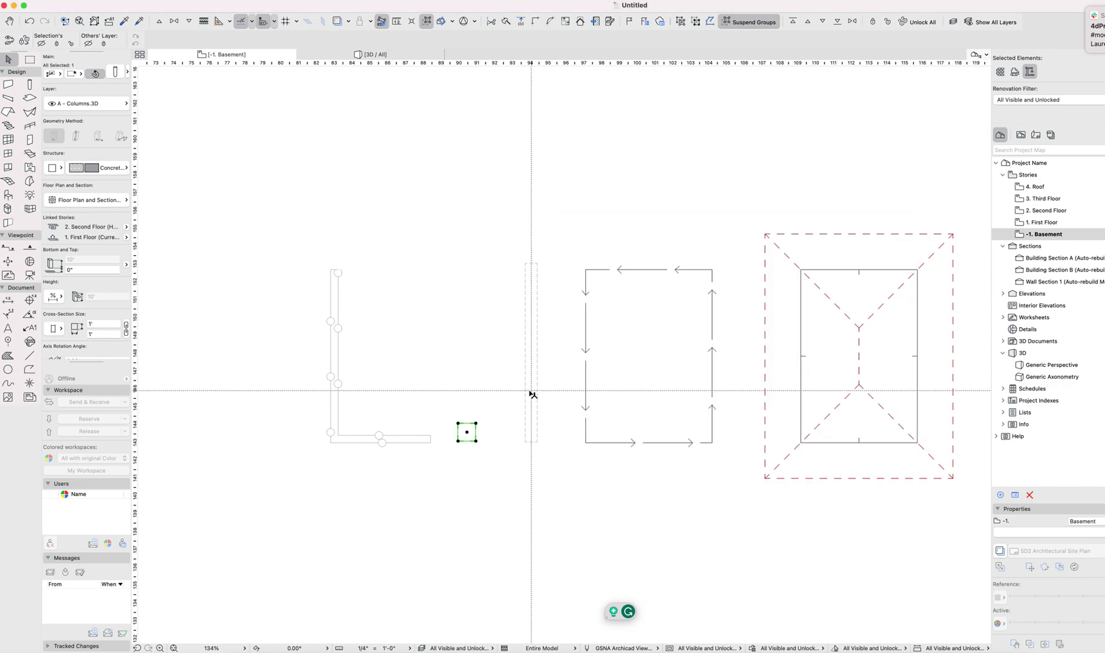
Step: Set the beam's Floor Plan Display to Cut Only under its Floor Plan and Section settings
{"action": "left_click", "coordinate": [532, 427]}
{"action": "double_click", "coordinate": [532, 426]}
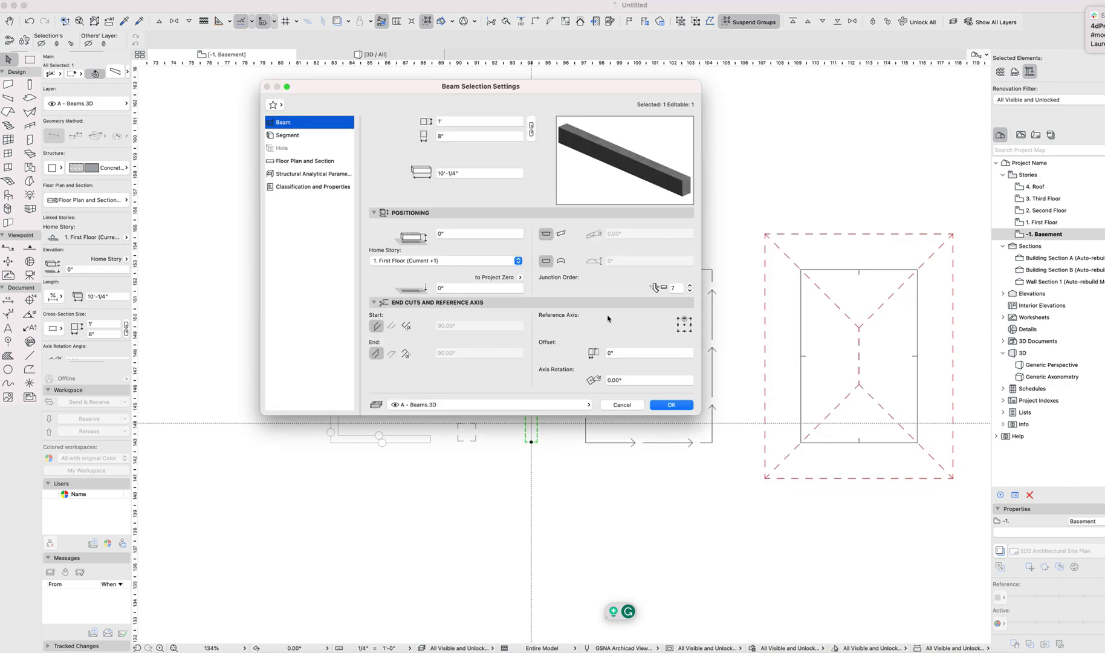
{"action": "left_click", "coordinate": [295, 161]}
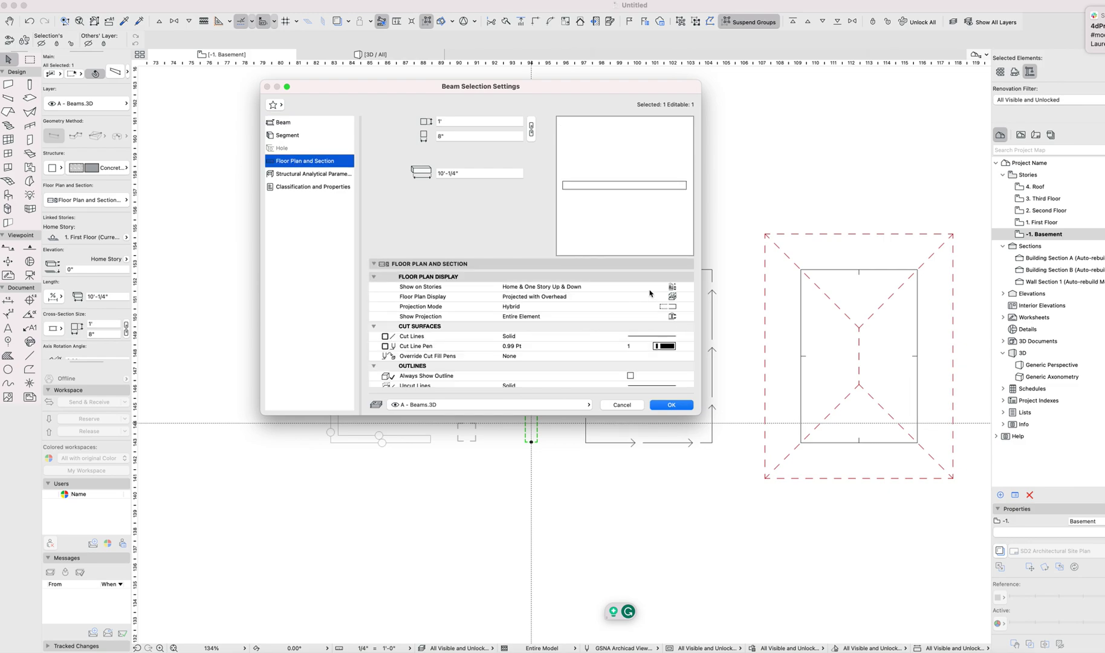
{"action": "left_click", "coordinate": [672, 288]}
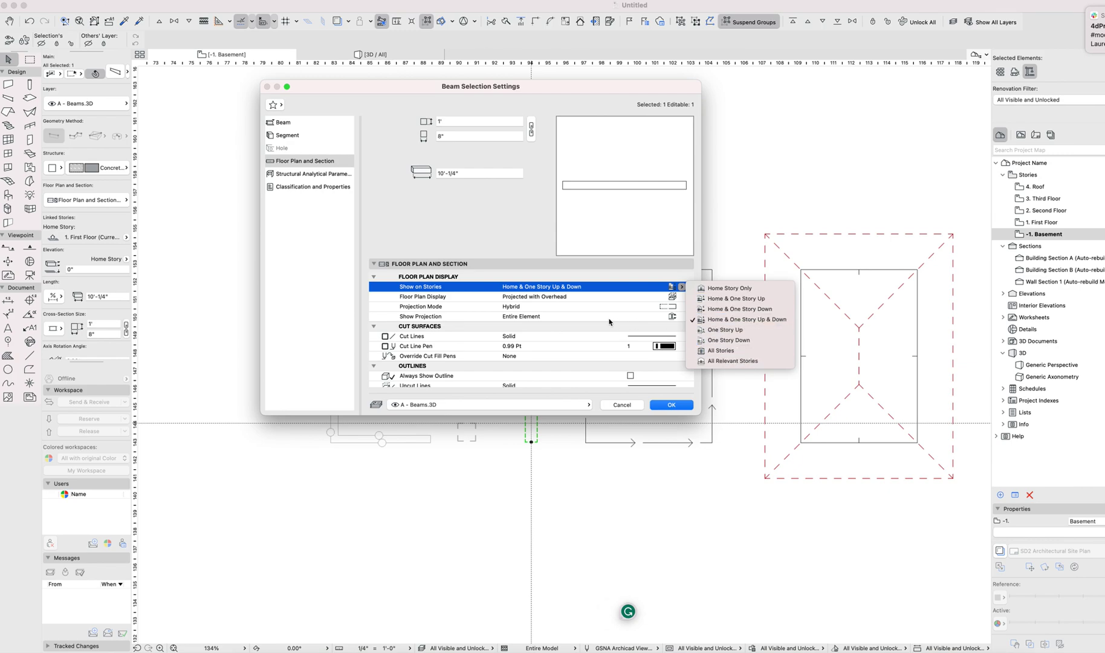
{"action": "left_click", "coordinate": [543, 303]}
{"action": "left_click", "coordinate": [682, 297]}
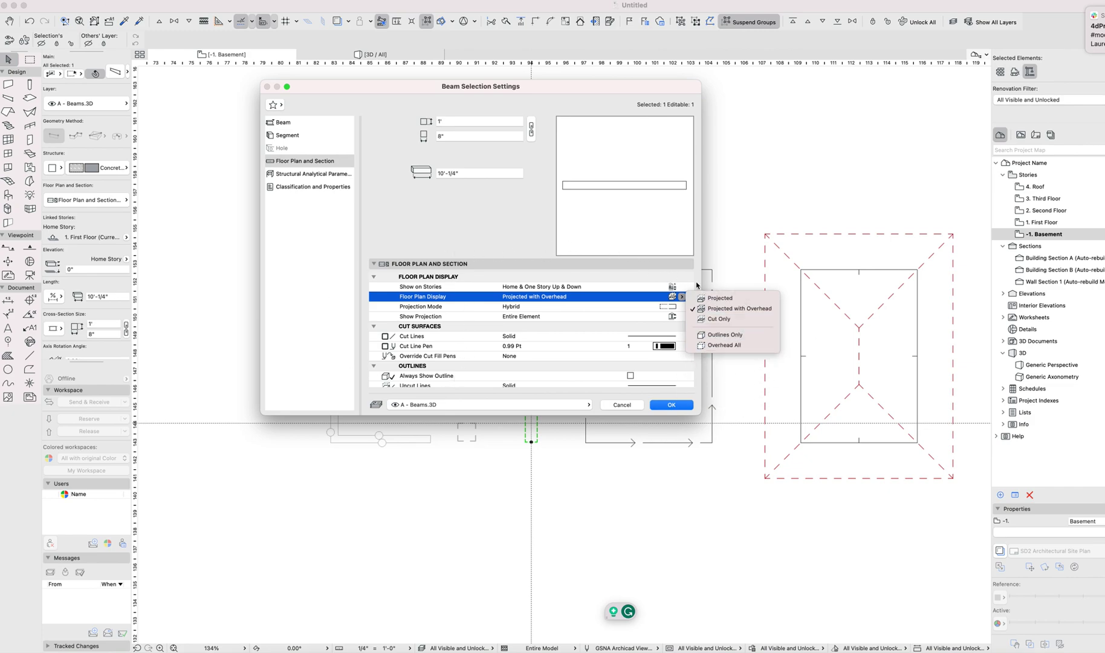
{"action": "left_click", "coordinate": [733, 326]}
{"action": "key", "text": "Return"}
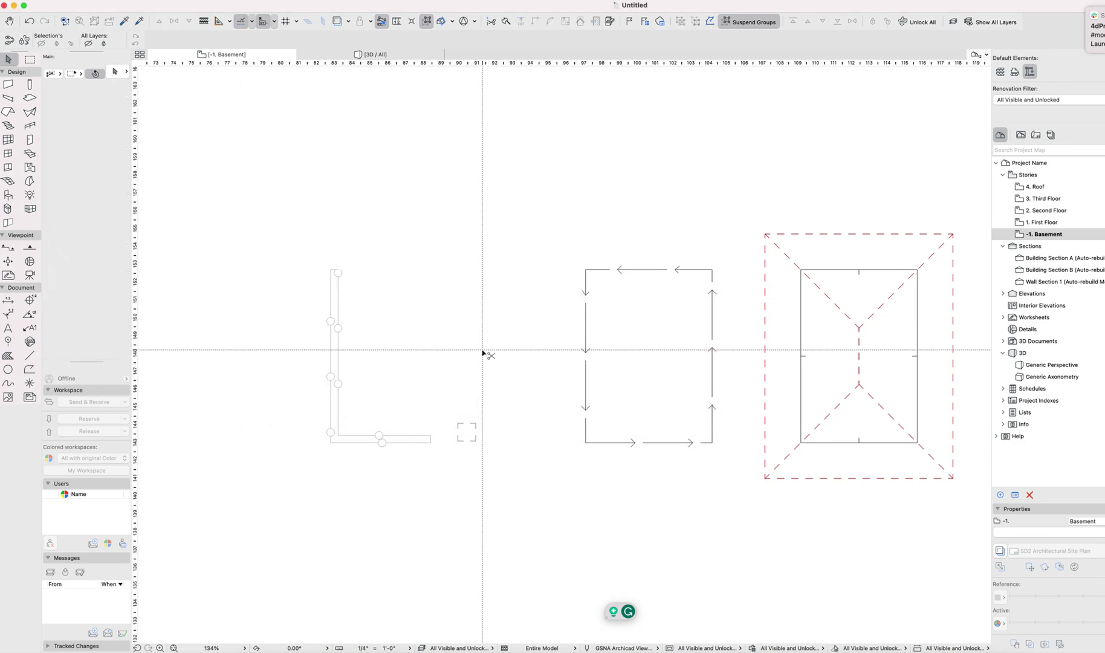
Step: Toggle between First Floor and Basement, undo the beam's Cut Only change, and deselect
{"action": "key", "text": "ctrl+Up"}
{"action": "key", "text": "ctrl+Down"}
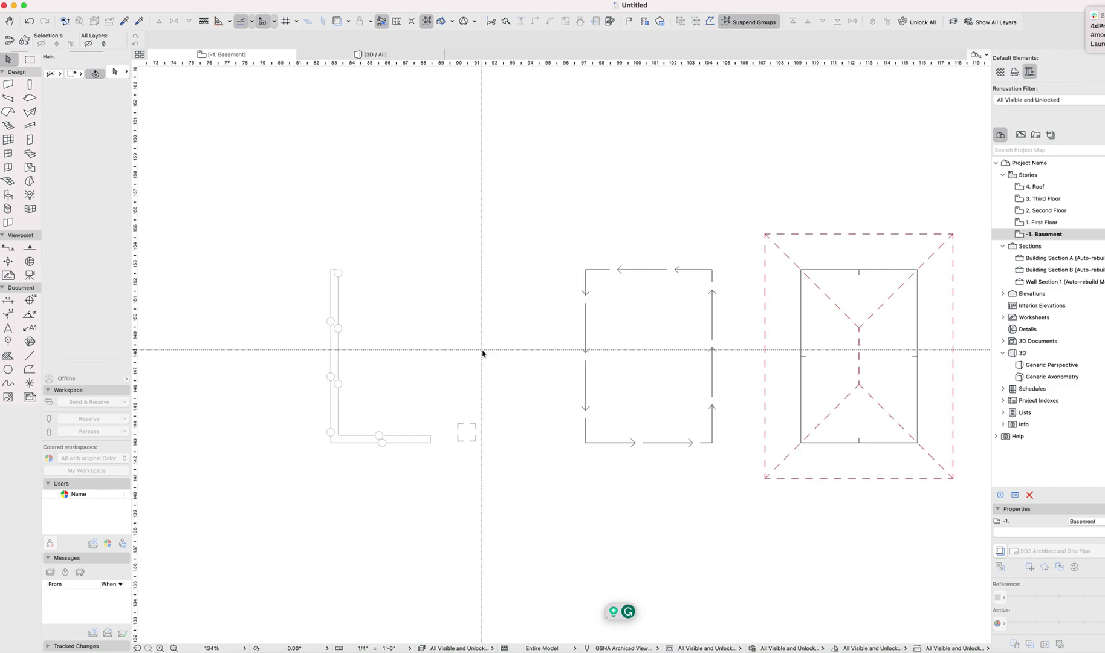
{"action": "key", "text": "ctrl+z"}
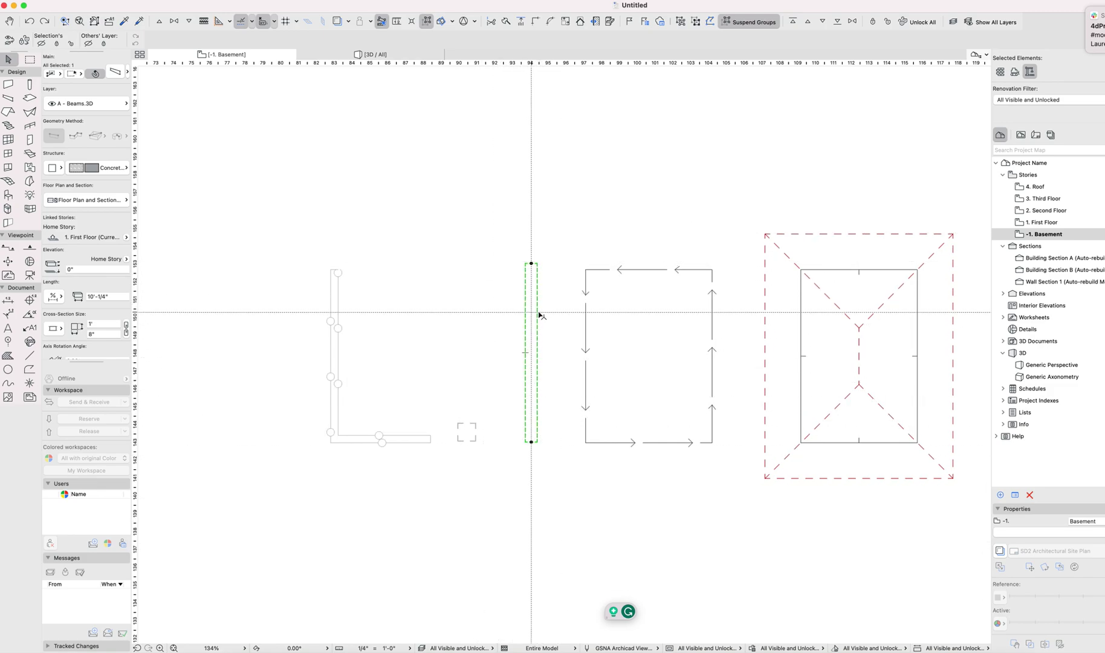
{"action": "left_click", "coordinate": [643, 344]}
Step: Select the slab, open its settings, and try then cancel Custom story display
{"action": "left_click", "coordinate": [585, 301]}
{"action": "middle_click_drag", "start_coordinate": [535, 358], "coordinate": [513, 356]}
{"action": "key", "text": "super+Up"}
{"action": "key", "text": "super+t"}
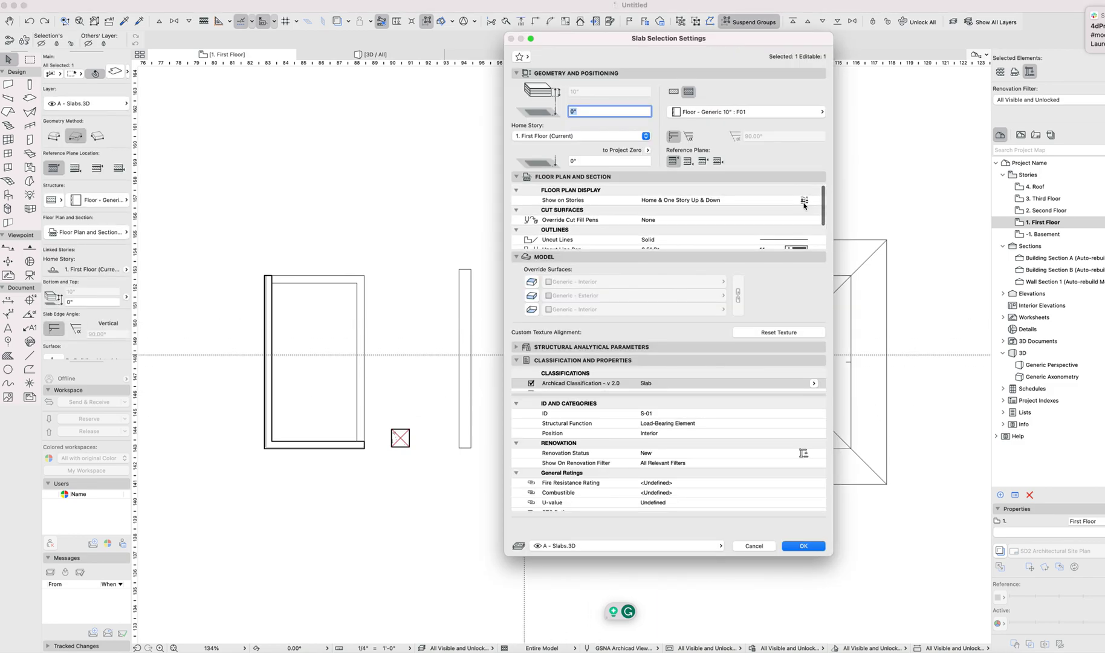
{"action": "left_click", "coordinate": [803, 200]}
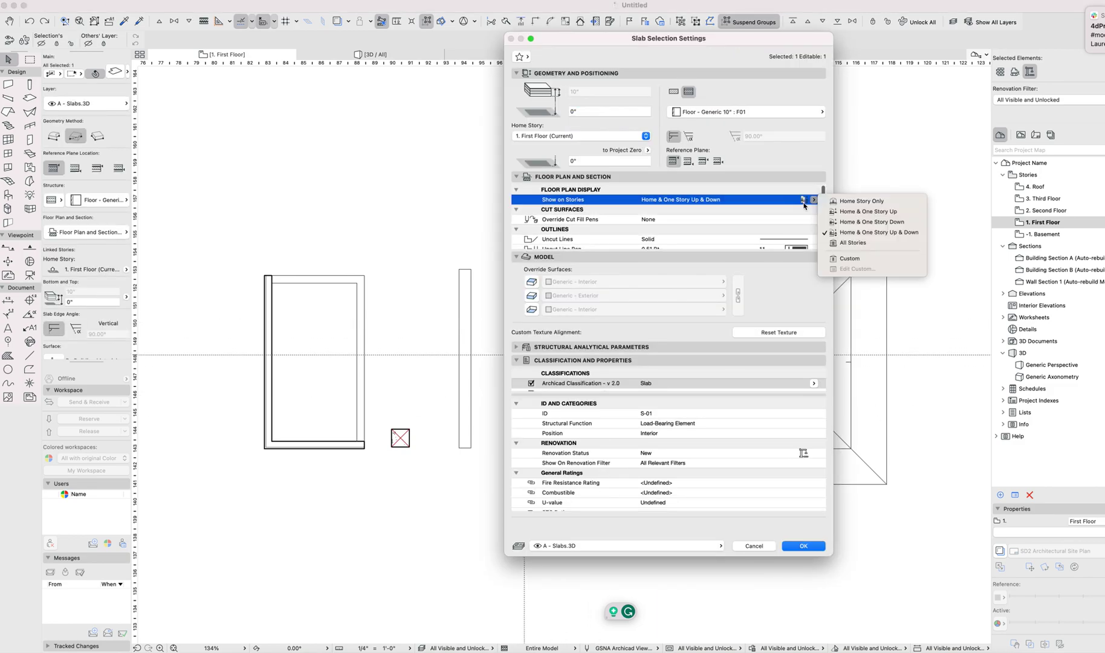
{"action": "left_click", "coordinate": [878, 265]}
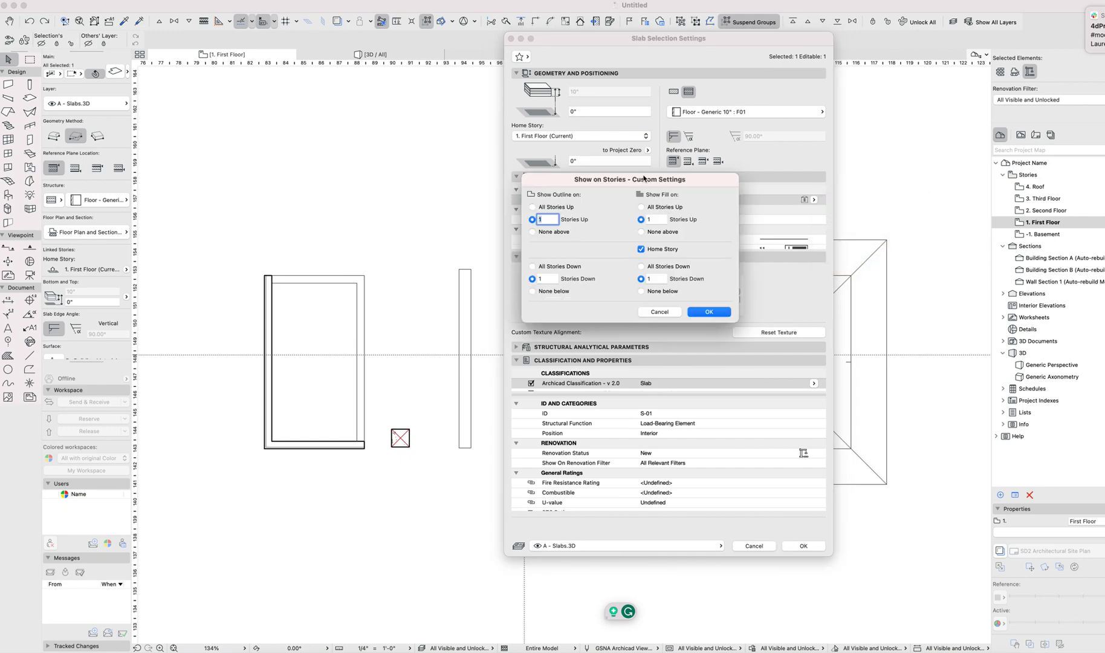
{"action": "left_click_drag", "start_coordinate": [640, 182], "coordinate": [345, 210]}
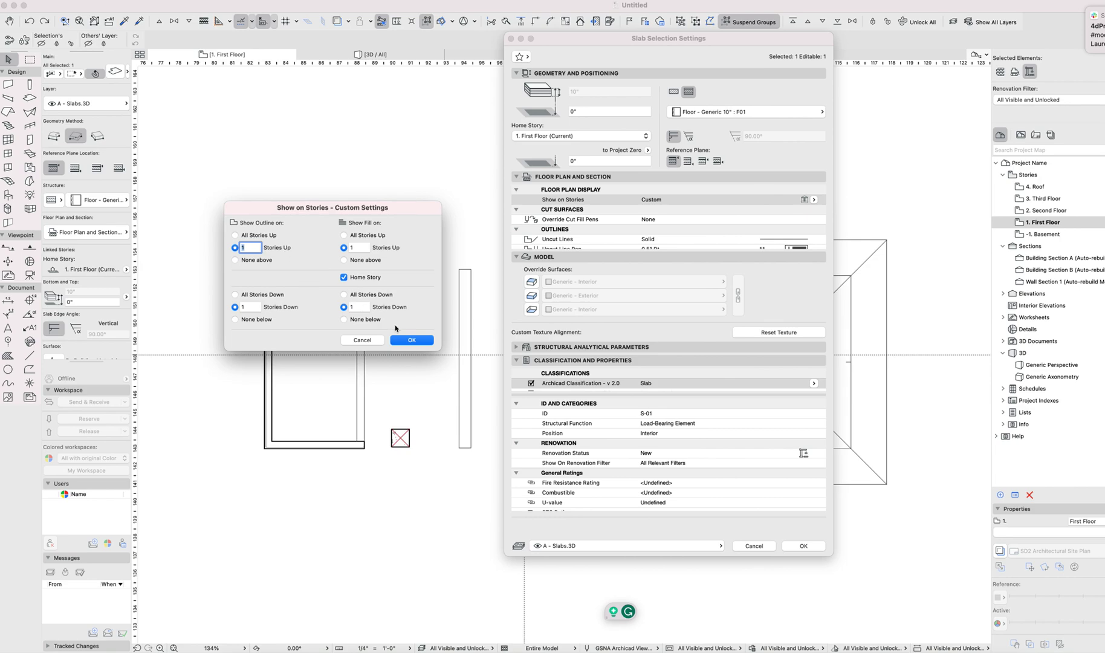
{"action": "left_click", "coordinate": [412, 339]}
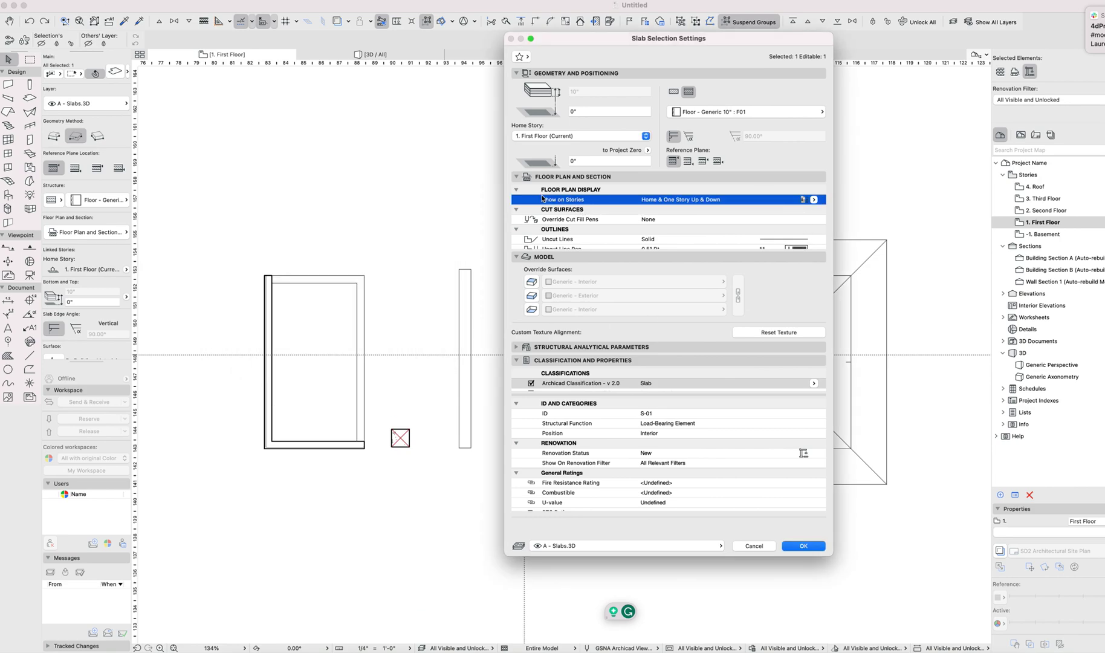
Step: Show the slab on home plus one story up and down with hidden lines, then view Second Floor
{"action": "left_click", "coordinate": [814, 200]}
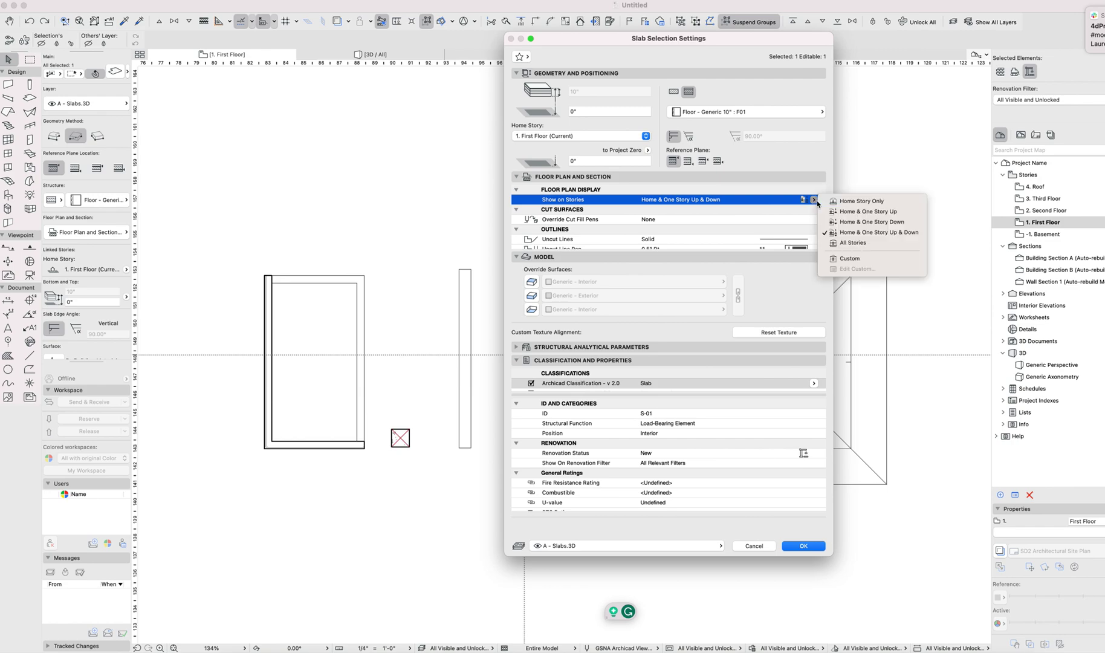
{"action": "left_click", "coordinate": [680, 235]}
{"action": "scroll", "coordinate": [682, 233], "scroll_direction": "down", "scroll_amount": 1}
{"action": "scroll", "coordinate": [684, 233], "scroll_direction": "down", "scroll_amount": 1}
{"action": "scroll", "coordinate": [687, 231], "scroll_direction": "down", "scroll_amount": 2}
{"action": "scroll", "coordinate": [687, 231], "scroll_direction": "up", "scroll_amount": 1}
{"action": "left_click", "coordinate": [665, 227]}
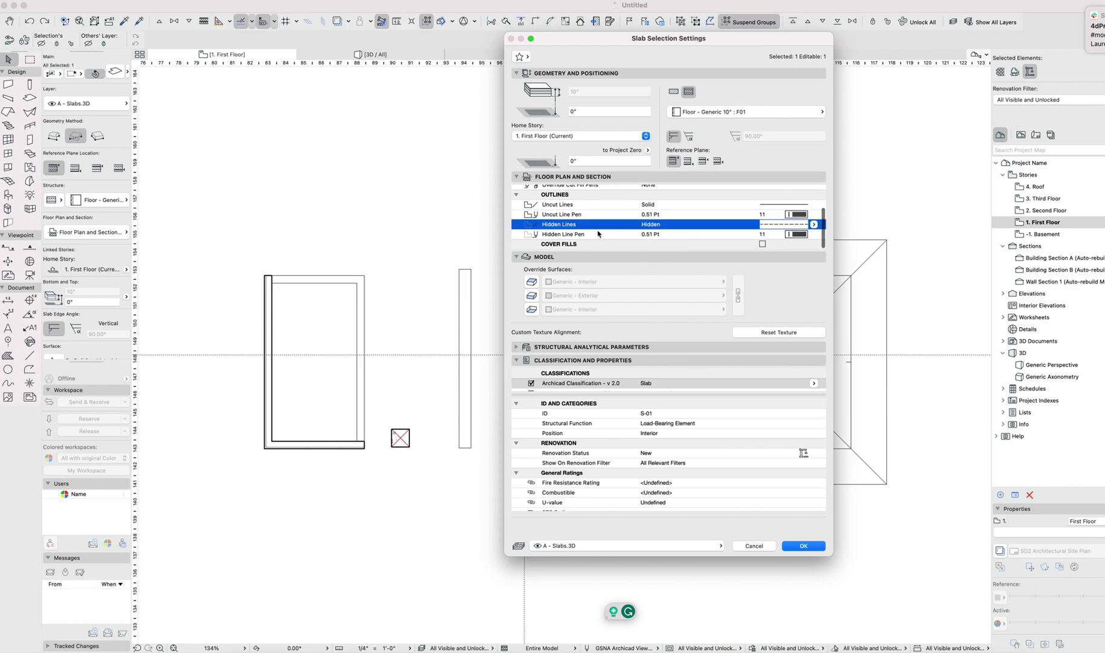
{"action": "key", "text": "Return"}
{"action": "key", "text": "ctrl+Up"}
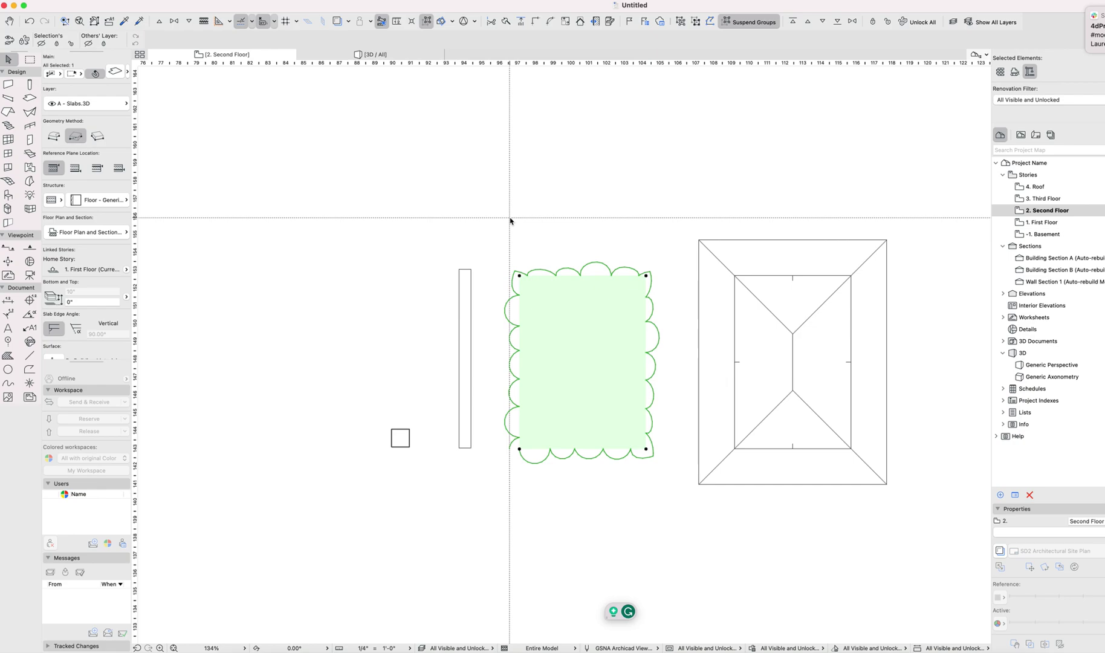
Step: Select the ghosted first-floor roof from the basement and open its settings on 1. First Floor
{"action": "key", "text": "ctrl+Down"}
{"action": "key", "text": "ctrl+Down"}
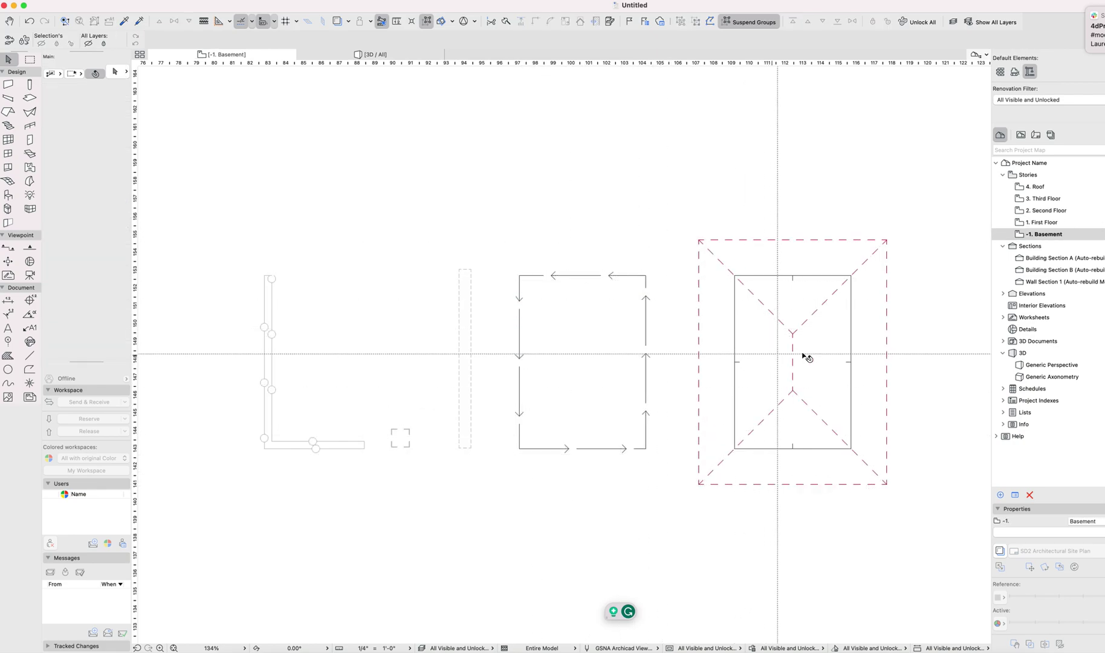
{"action": "middle_click_drag", "start_coordinate": [807, 354], "coordinate": [699, 346]}
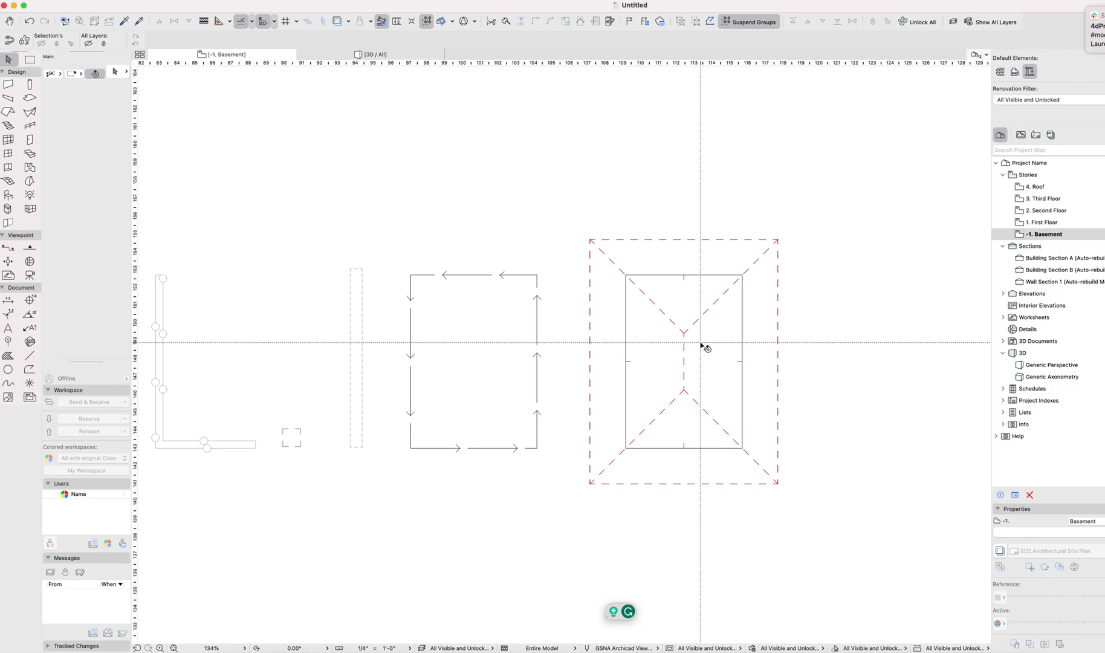
{"action": "left_click", "coordinate": [701, 344]}
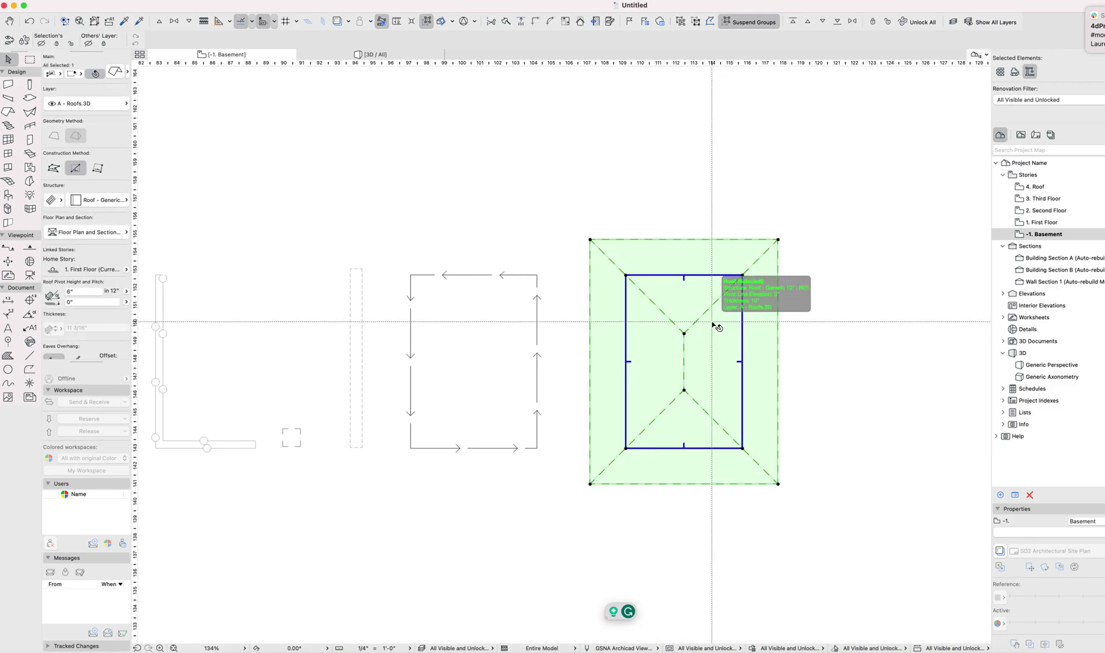
{"action": "key", "text": "ctrl+Up"}
{"action": "key", "text": "ctrl+t"}
{"action": "scroll", "coordinate": [704, 321], "scroll_direction": "down", "scroll_amount": 1}
{"action": "scroll", "coordinate": [703, 322], "scroll_direction": "down", "scroll_amount": 1}
{"action": "scroll", "coordinate": [704, 321], "scroll_direction": "down", "scroll_amount": 1}
{"action": "scroll", "coordinate": [717, 315], "scroll_direction": "up", "scroll_amount": 2}
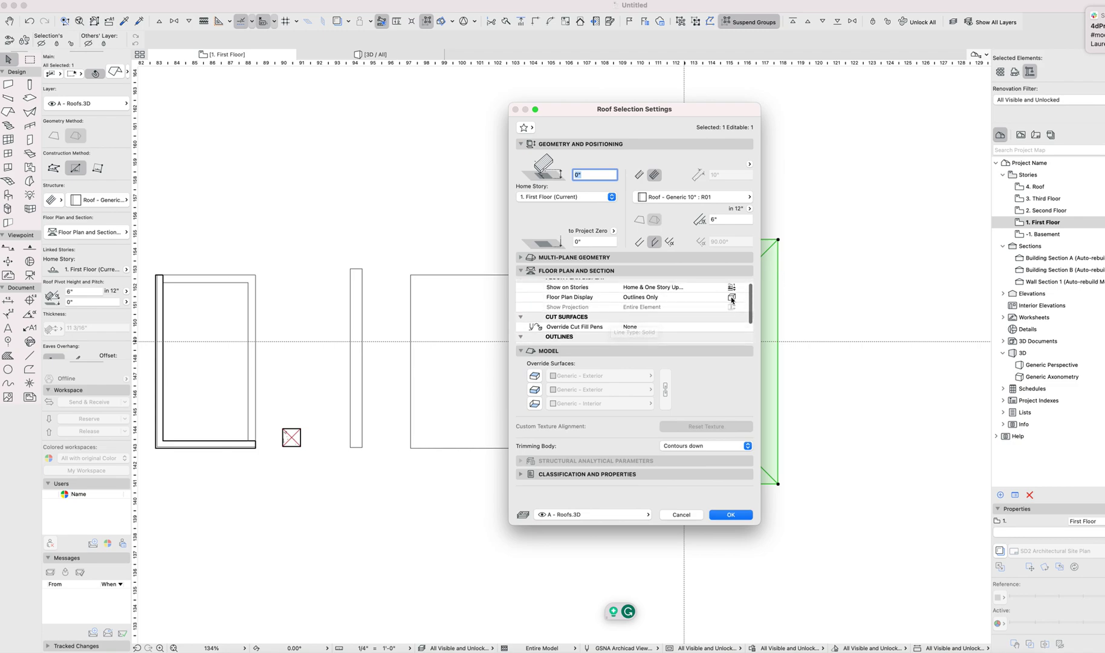
Step: Set the first-floor roof's Floor Plan Display to Projected with Overhead, confirm, and deselect it
{"action": "left_click", "coordinate": [732, 297]}
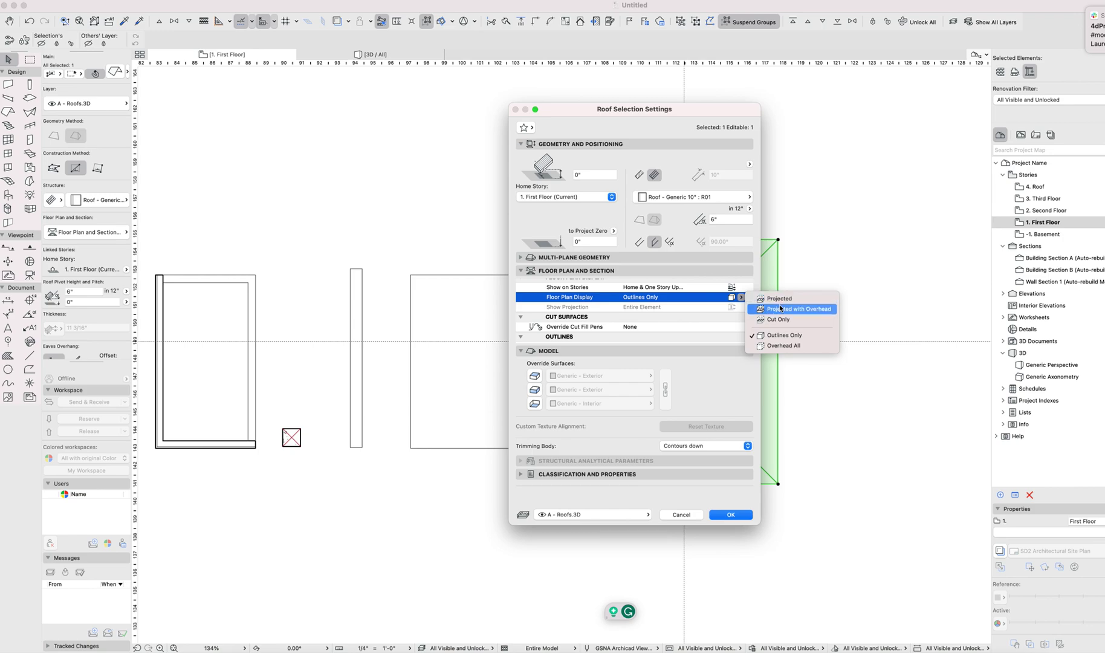
{"action": "left_click", "coordinate": [724, 300]}
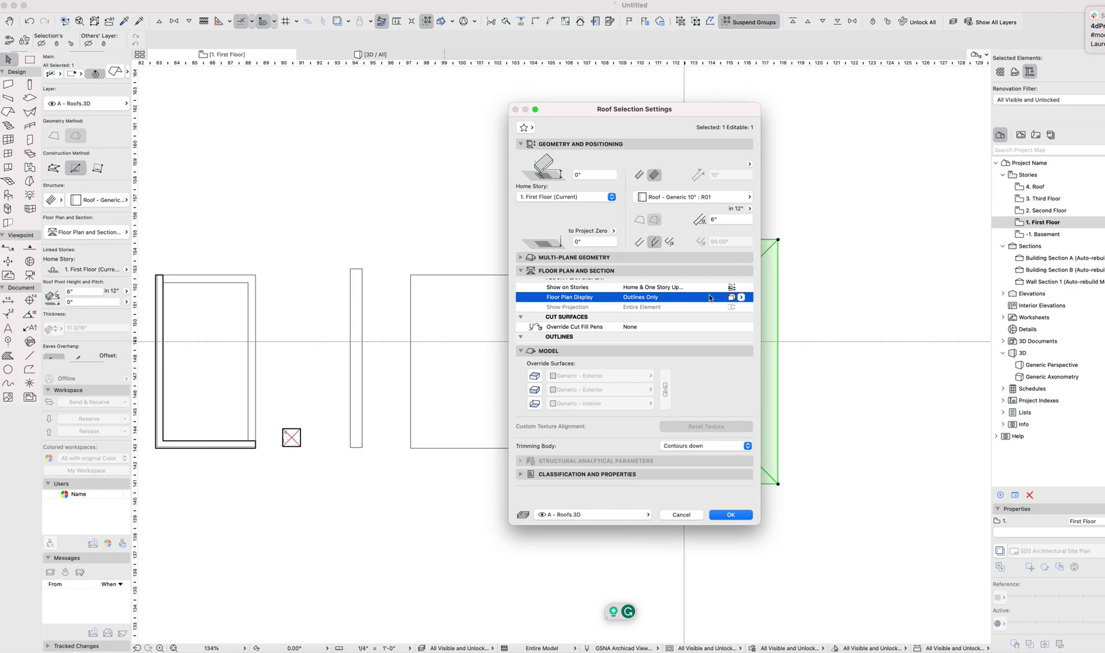
{"action": "left_click", "coordinate": [743, 298]}
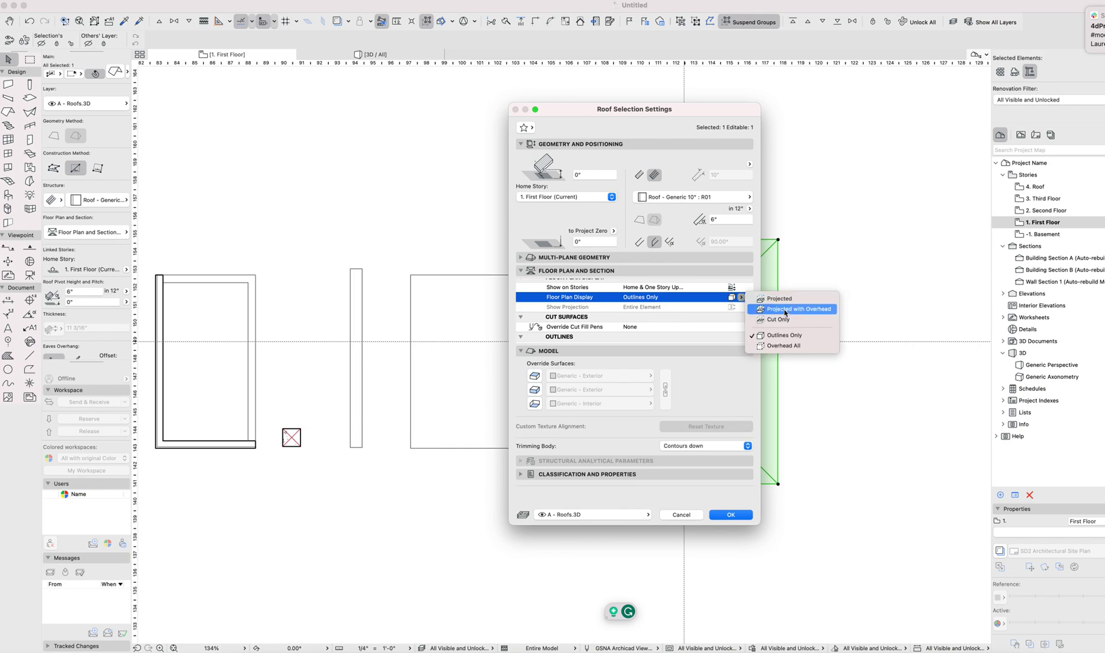
{"action": "left_click", "coordinate": [777, 309]}
{"action": "key", "text": "Return"}
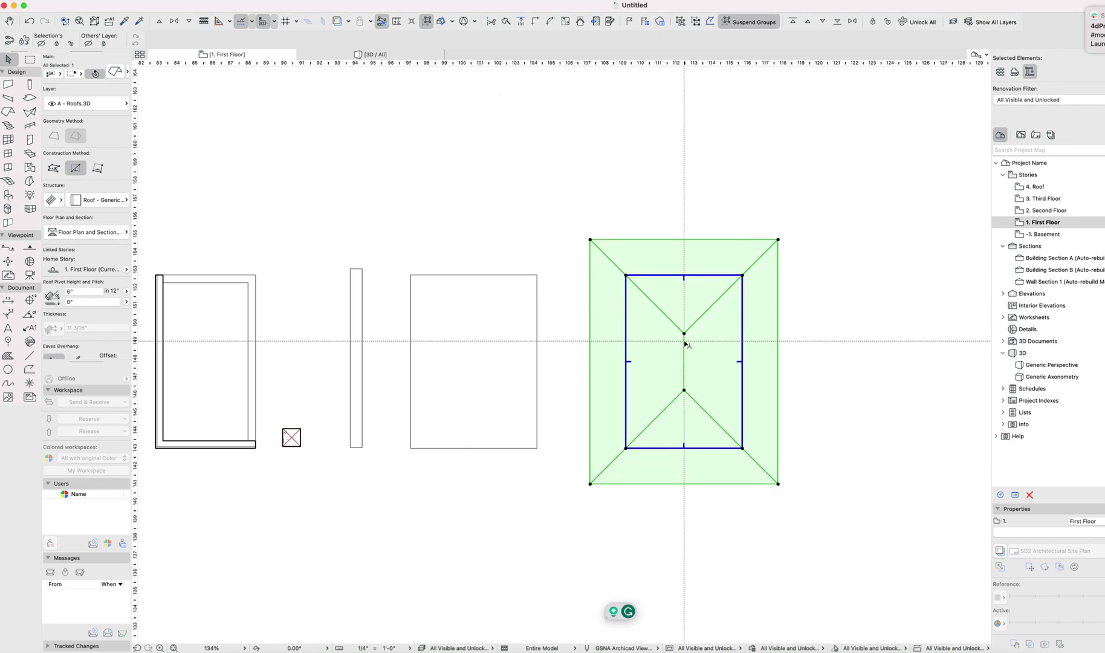
{"action": "key", "text": "Escape"}
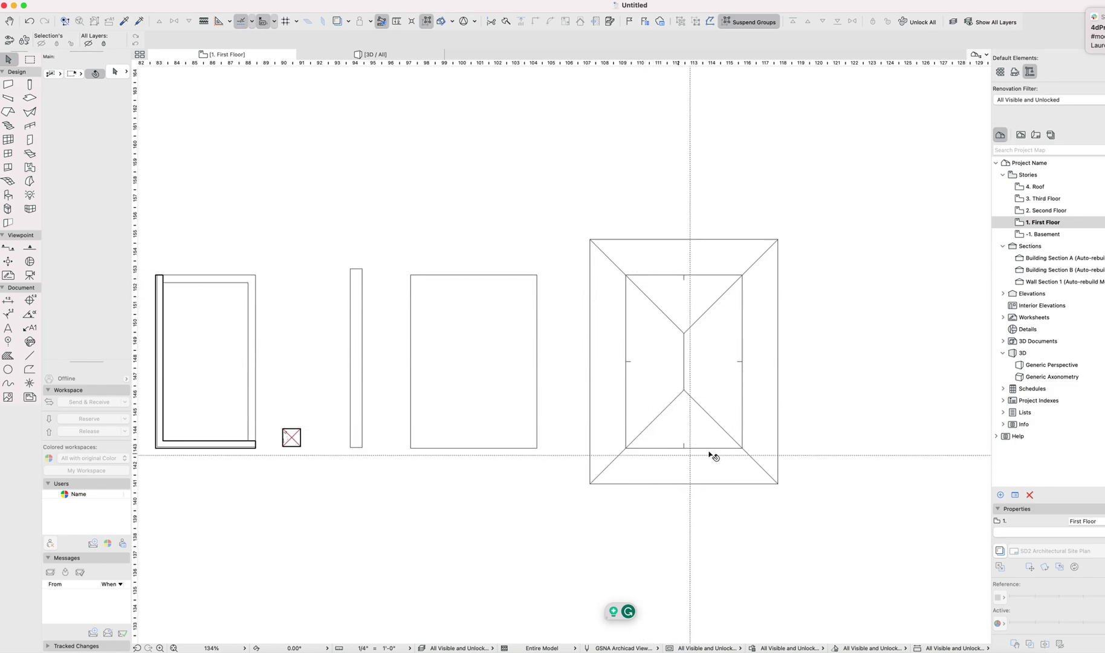
Step: Switch the plan view down to the -1. Basement story
{"action": "left_click", "coordinate": [714, 317]}
{"action": "key", "text": "Escape"}
{"action": "key", "text": "super+Down"}
Step: Give the ghosted first-floor roof a Dashed - Dotted overhead line type
{"action": "left_click", "coordinate": [681, 339]}
{"action": "key", "text": "super+t"}
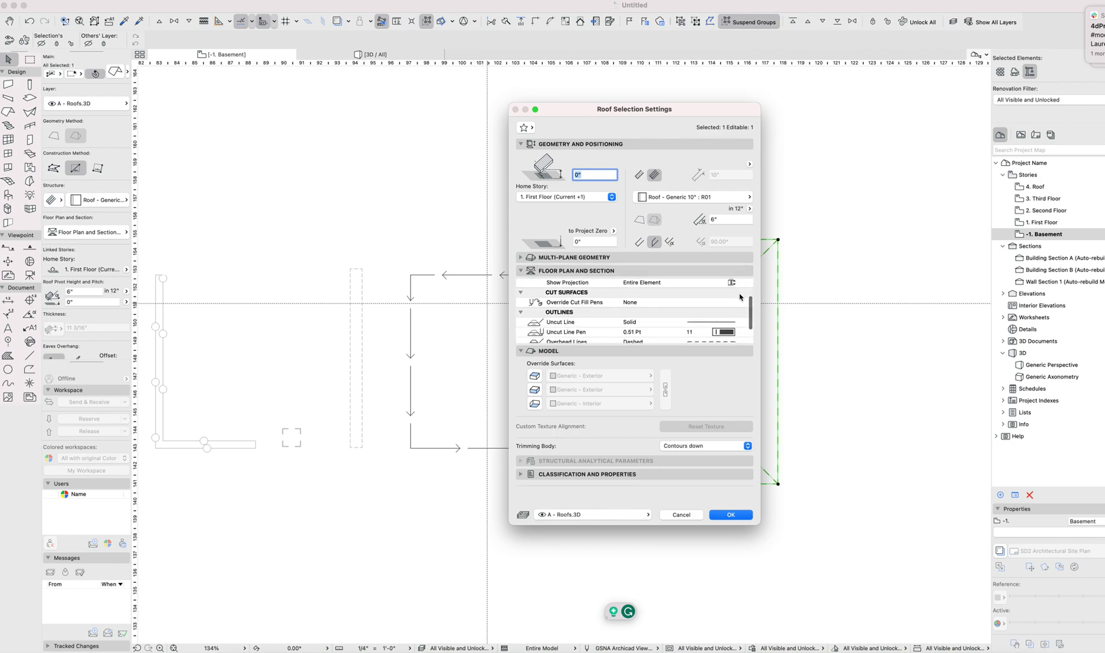
{"action": "scroll", "coordinate": [734, 313], "scroll_direction": "up", "scroll_amount": 1}
{"action": "left_click", "coordinate": [733, 304]}
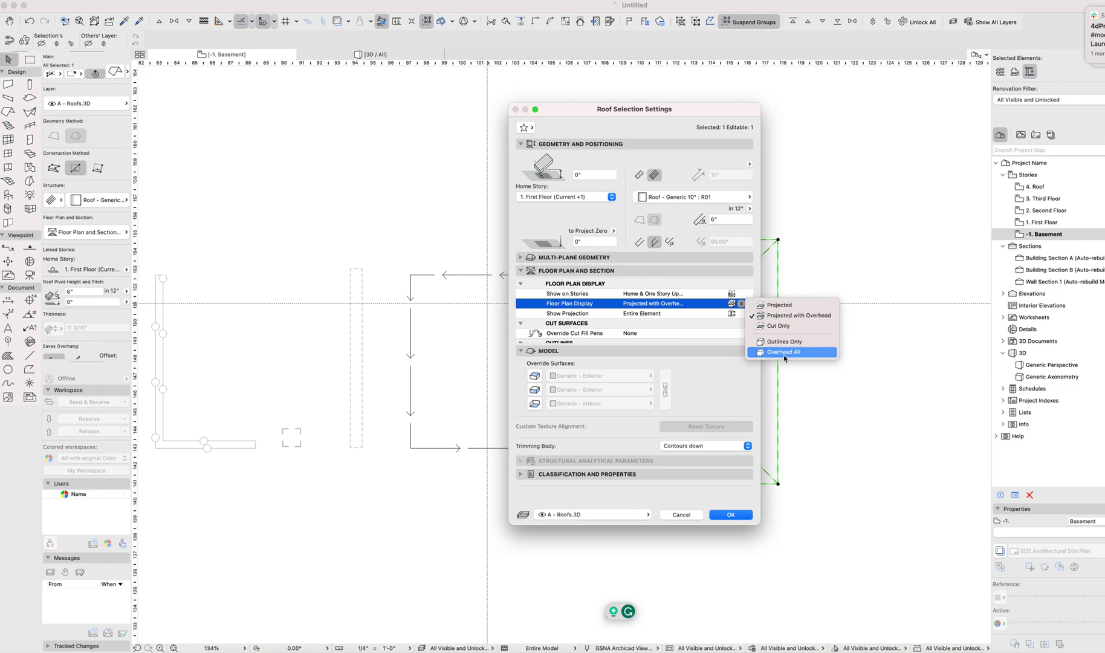
{"action": "left_click", "coordinate": [652, 325]}
{"action": "scroll", "coordinate": [661, 330], "scroll_direction": "down", "scroll_amount": 3}
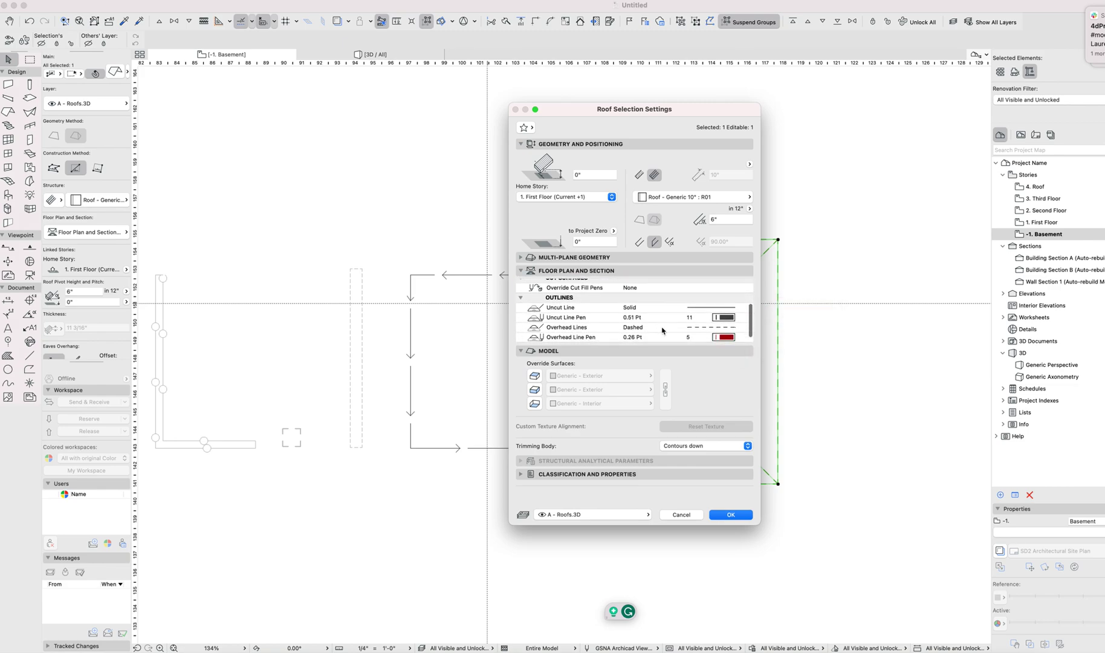
{"action": "left_click", "coordinate": [712, 330]}
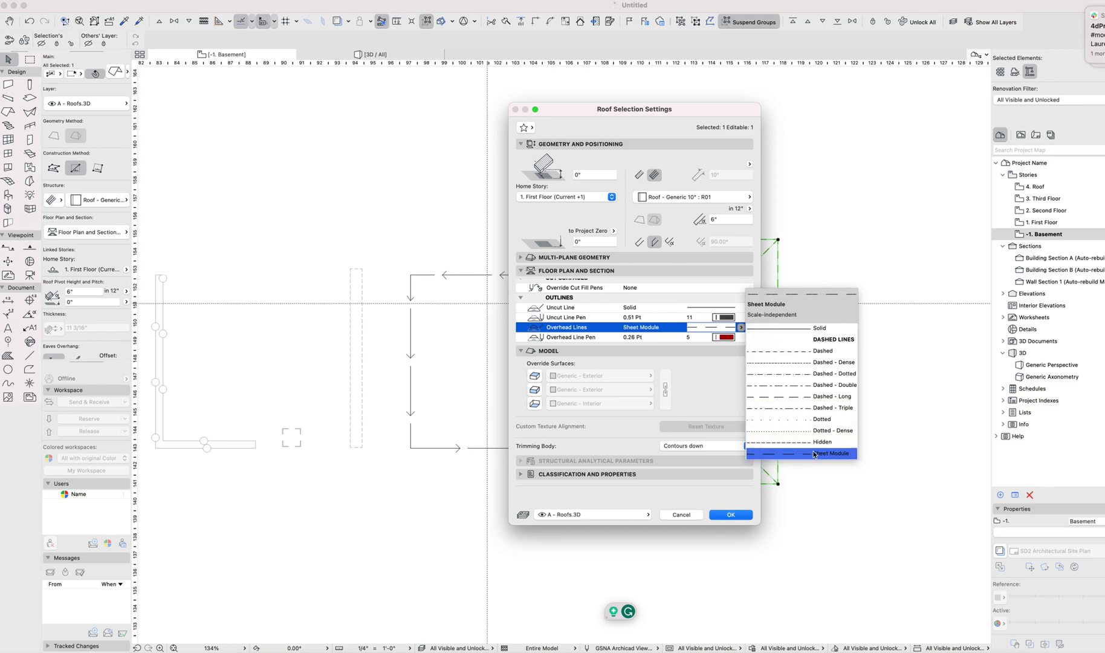
{"action": "left_click", "coordinate": [791, 378]}
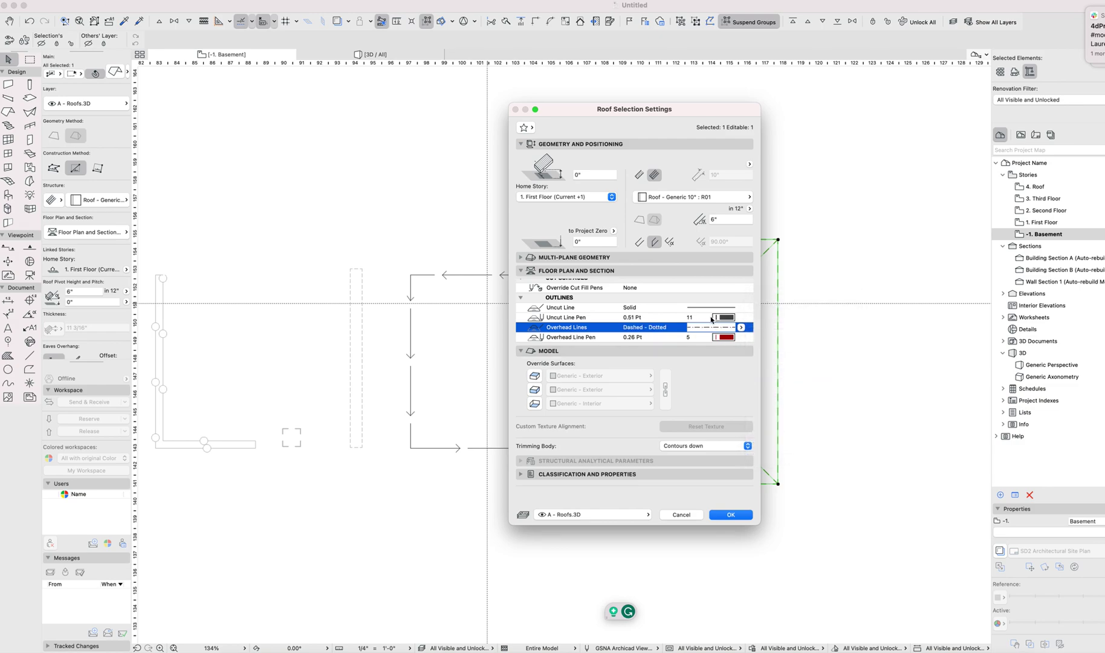
{"action": "key", "text": "Return"}
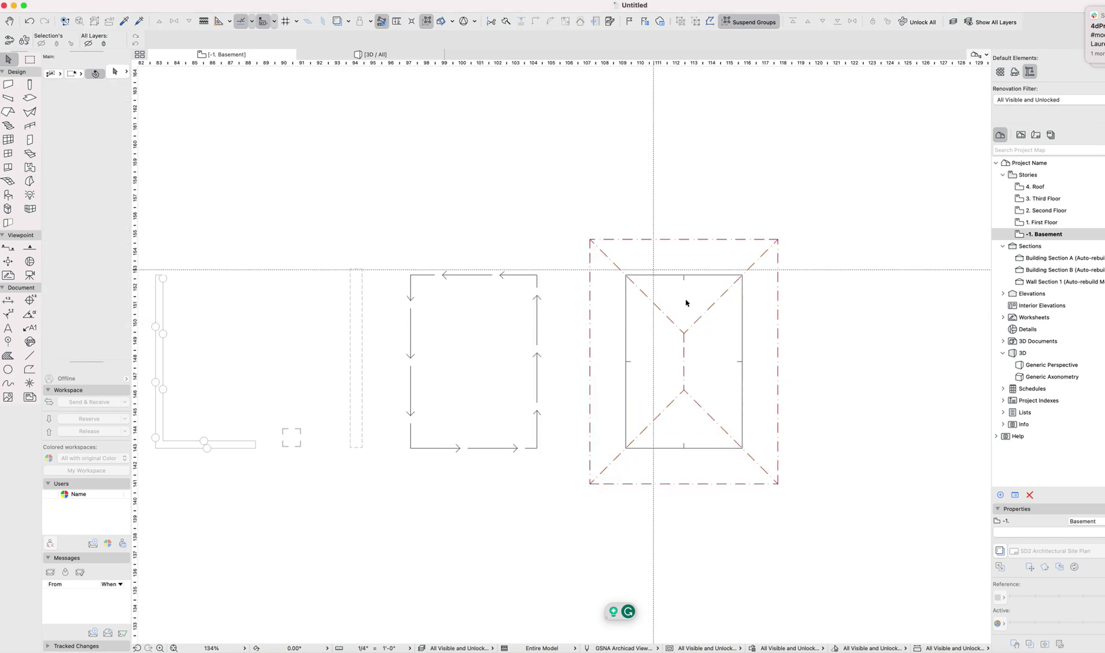
Step: Set the ghosted roof's Floor Plan Display to Outlines Only and deselect it
{"action": "left_click_drag", "start_coordinate": [663, 303], "coordinate": [572, 234]}
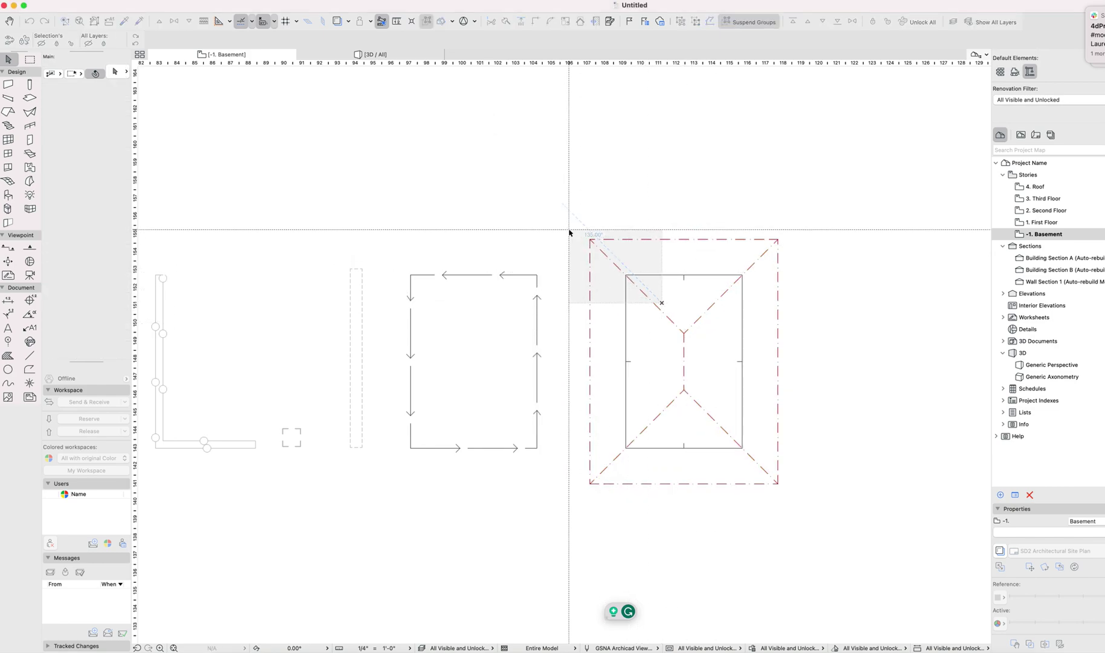
{"action": "double_click", "coordinate": [691, 291]}
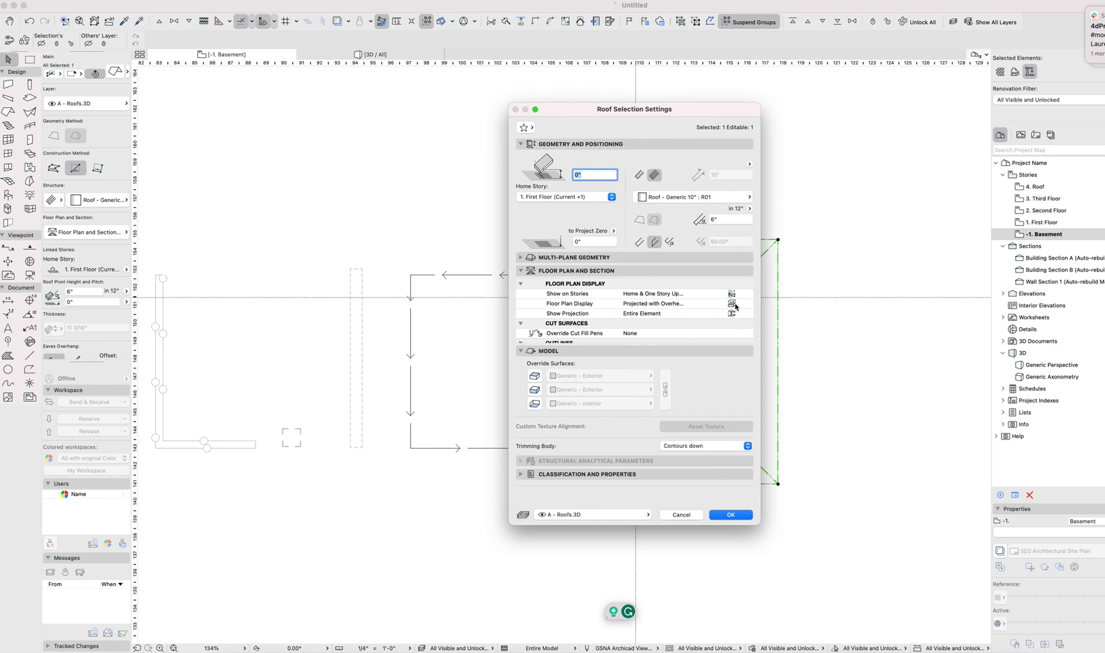
{"action": "left_click", "coordinate": [735, 305]}
{"action": "left_click", "coordinate": [789, 346]}
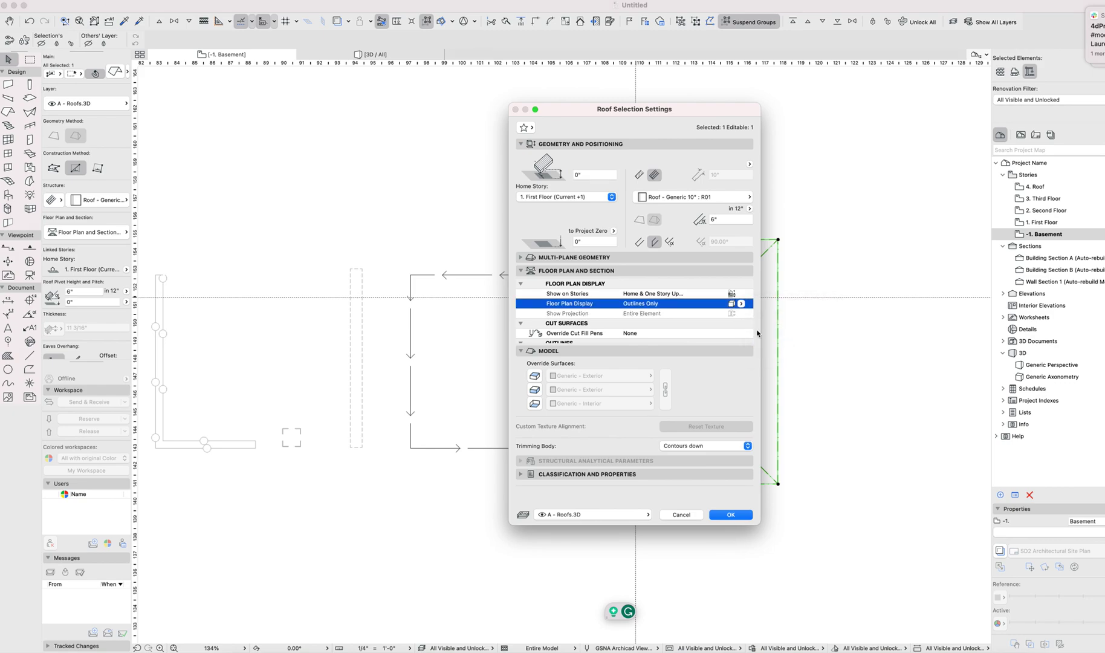
{"action": "scroll", "coordinate": [675, 312], "scroll_direction": "down", "scroll_amount": 2}
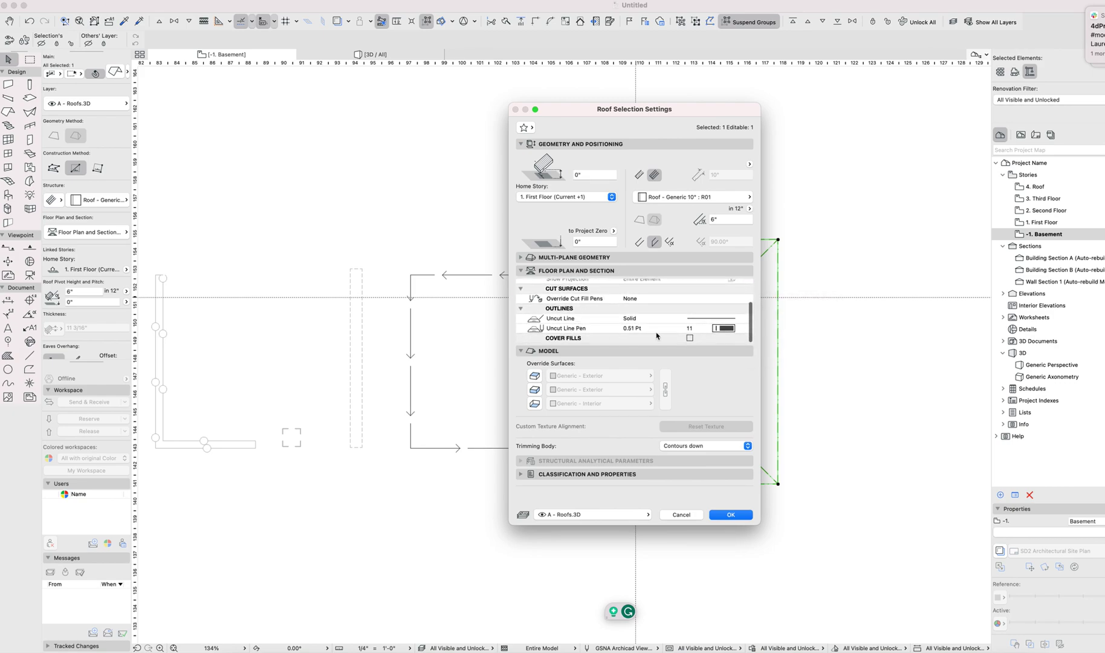
{"action": "key", "text": "Return"}
{"action": "key", "text": "Escape"}
Step: Reselect the roof and review its Show on Stories setting without changing it
{"action": "left_click", "coordinate": [607, 266]}
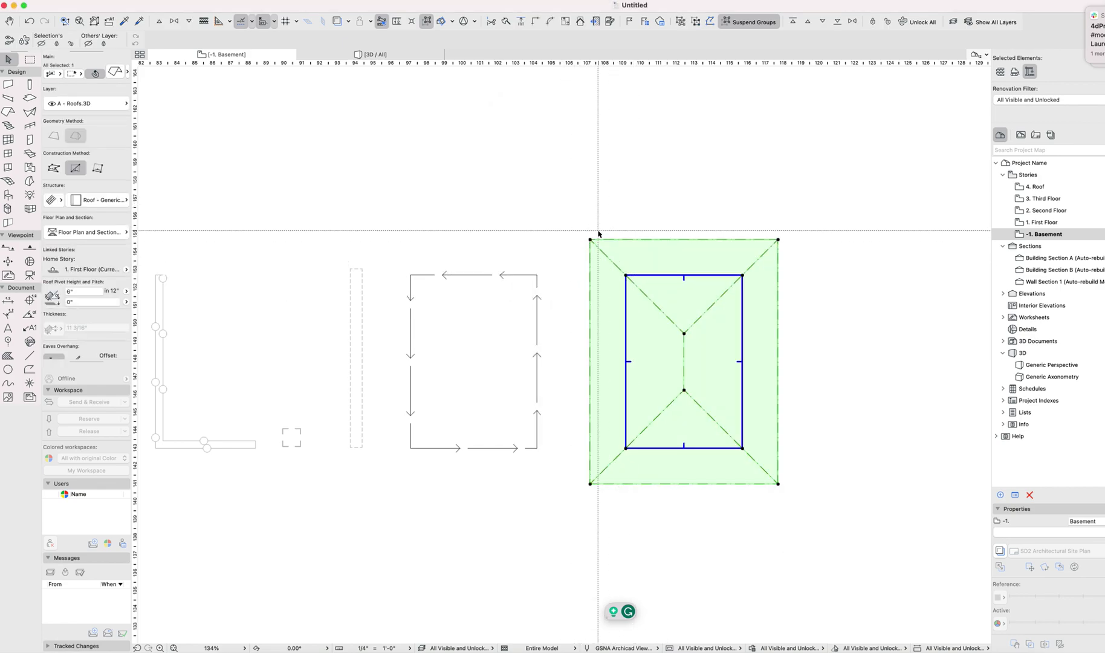
{"action": "key", "text": "super+t"}
{"action": "left_click", "coordinate": [736, 295]}
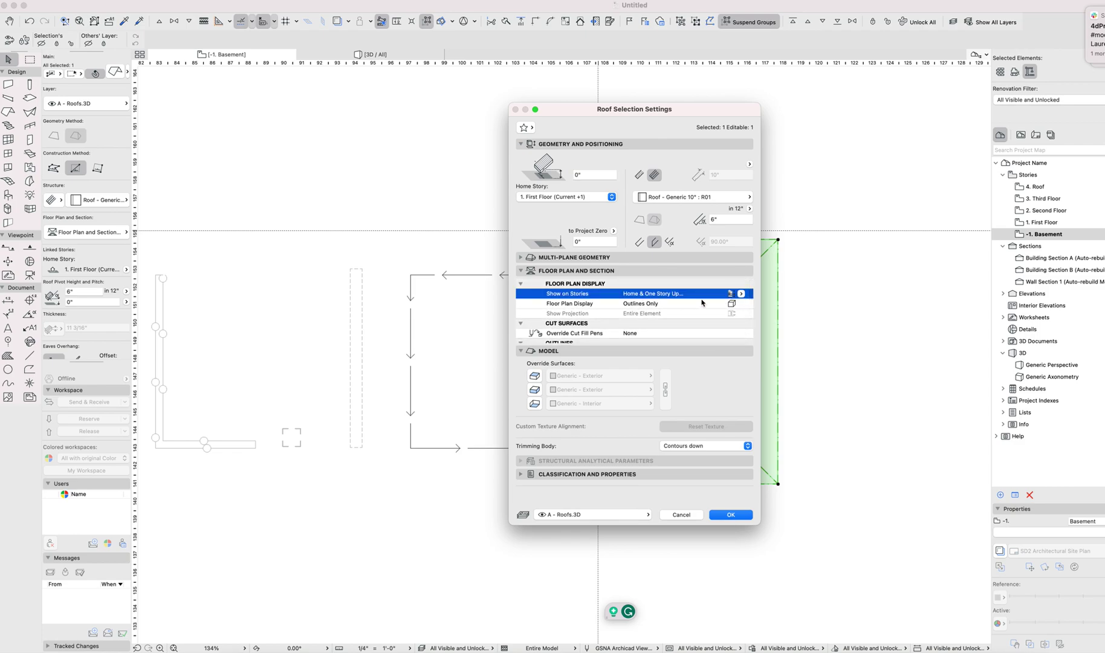
{"action": "left_click", "coordinate": [744, 294]}
{"action": "left_click", "coordinate": [725, 314]}
{"action": "scroll", "coordinate": [725, 308], "scroll_direction": "down", "scroll_amount": 2}
{"action": "scroll", "coordinate": [705, 306], "scroll_direction": "down", "scroll_amount": 1}
{"action": "scroll", "coordinate": [704, 306], "scroll_direction": "up", "scroll_amount": 2}
Step: Review the roof's overhead line types, keep Outlines Only display, and confirm
{"action": "left_click", "coordinate": [735, 303]}
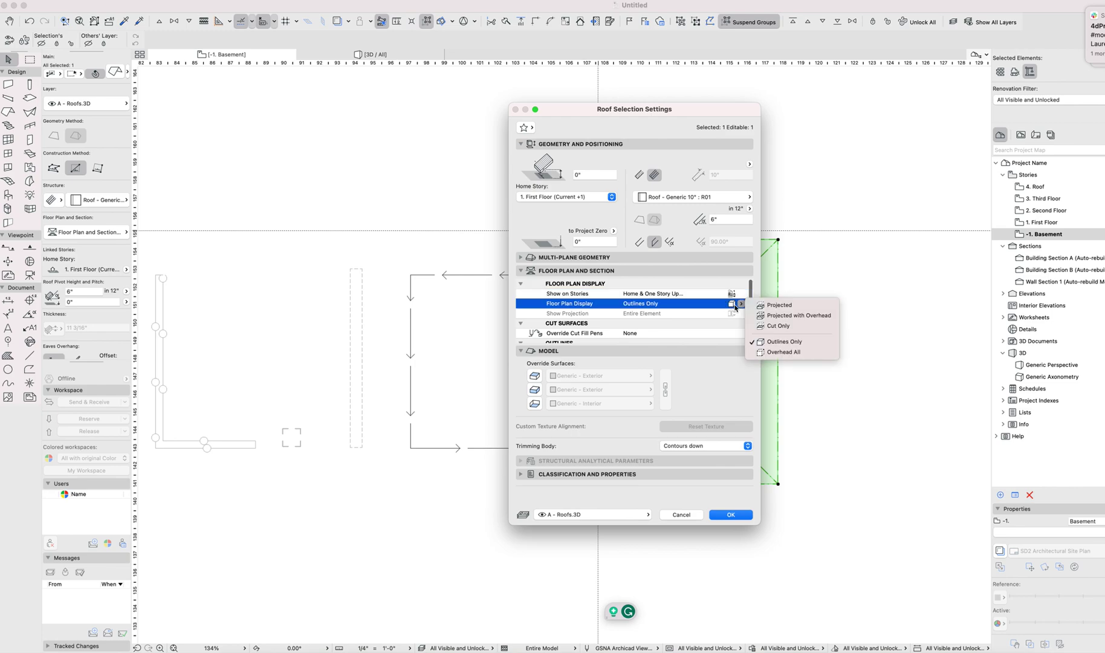
{"action": "left_click", "coordinate": [793, 317]}
{"action": "scroll", "coordinate": [695, 317], "scroll_direction": "down", "scroll_amount": 2}
{"action": "left_click", "coordinate": [695, 318]}
{"action": "left_click", "coordinate": [741, 318]}
{"action": "left_click", "coordinate": [810, 343]}
{"action": "scroll", "coordinate": [691, 311], "scroll_direction": "up", "scroll_amount": 2}
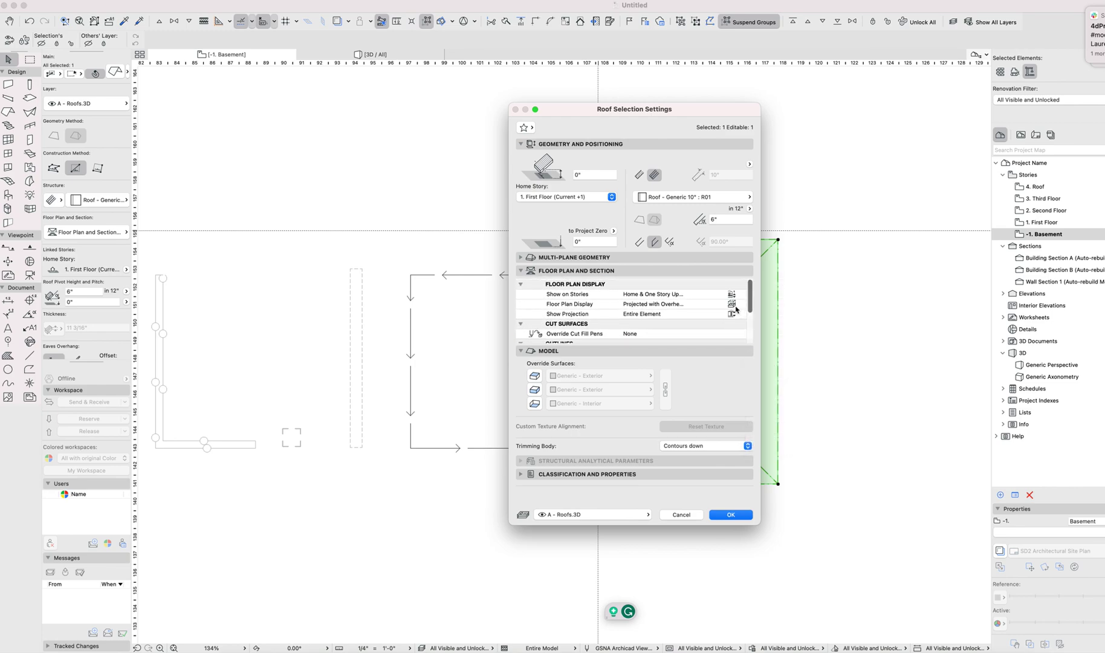
{"action": "left_click", "coordinate": [741, 302]}
{"action": "left_click", "coordinate": [783, 341]}
{"action": "key", "text": "Return"}
{"action": "key", "text": "Escape"}
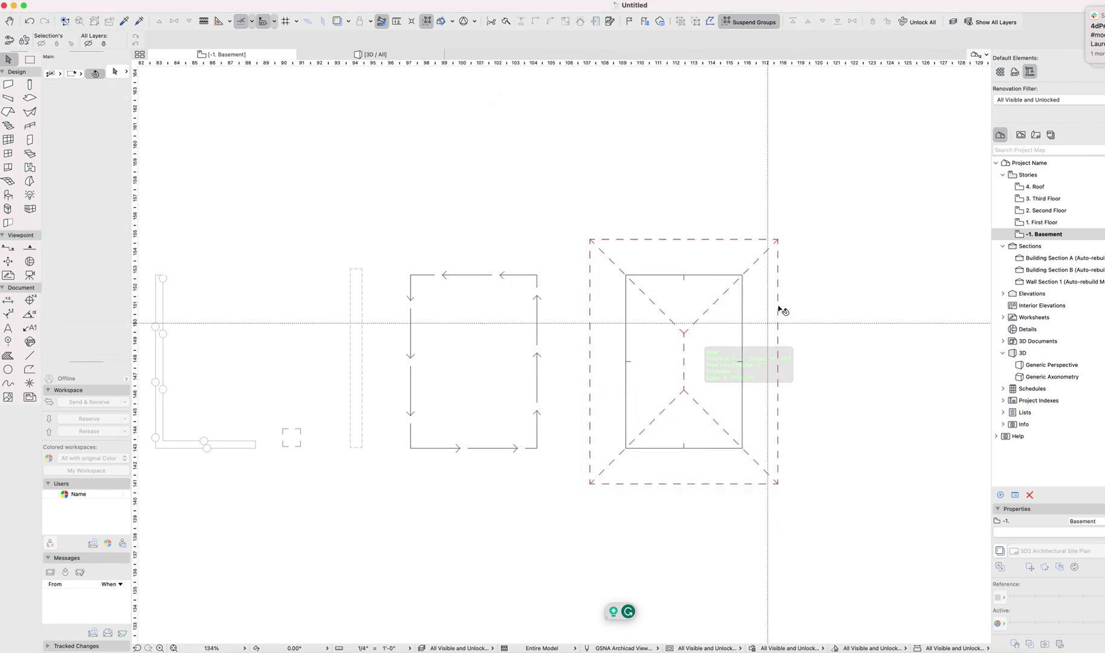
{"action": "scroll", "coordinate": [715, 320], "scroll_direction": "up", "scroll_amount": 1}
{"action": "scroll", "coordinate": [604, 335], "scroll_direction": "down", "scroll_amount": 3}
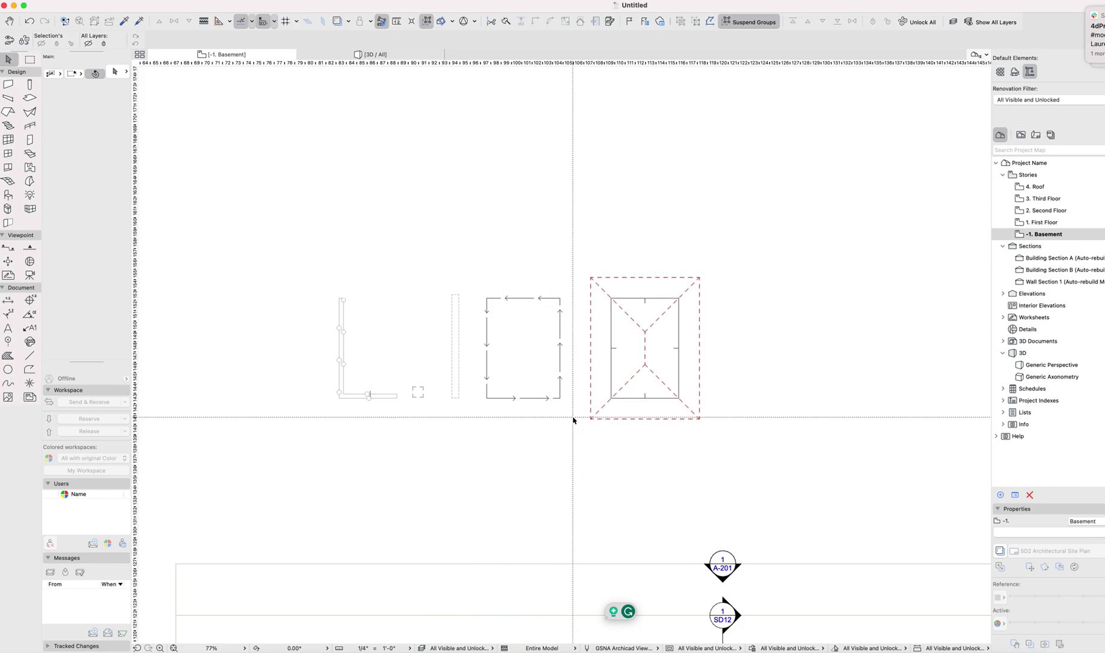
{"action": "scroll", "coordinate": [573, 420], "scroll_direction": "down", "scroll_amount": 3}
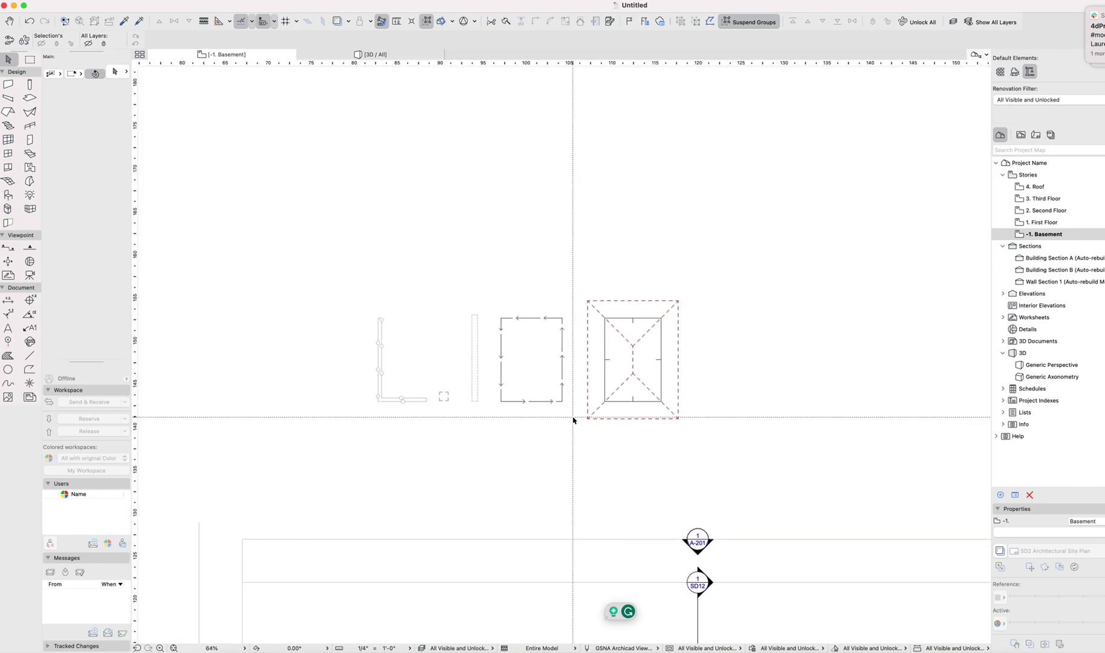